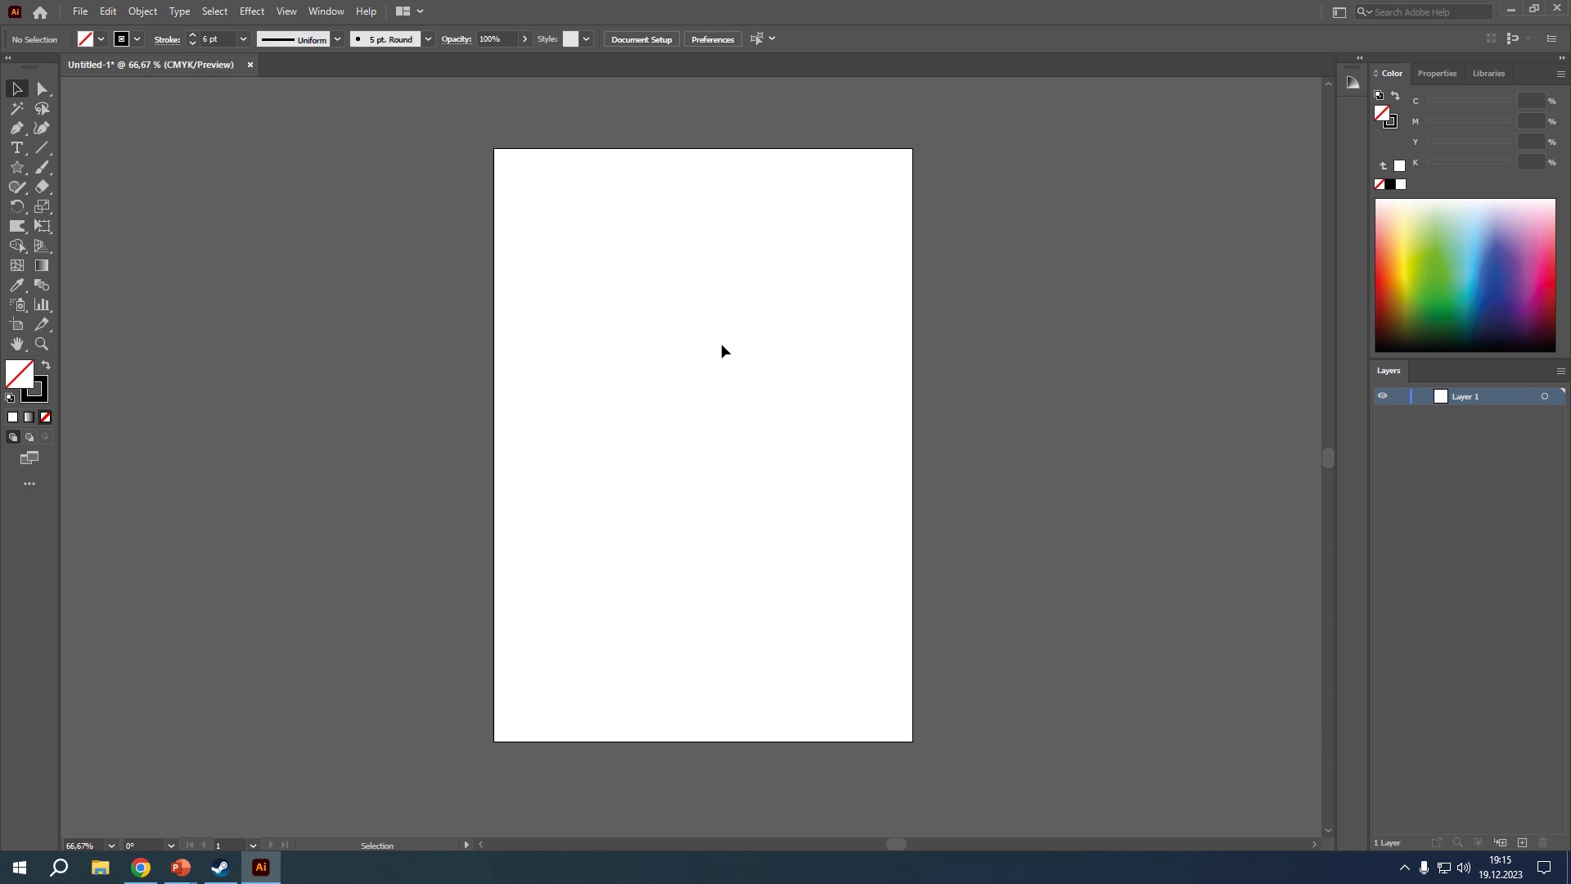
{"action": "scroll", "coordinate": [387, 403], "scroll_direction": "up", "scroll_amount": 1}
{"action": "scroll", "coordinate": [438, 477], "scroll_direction": "down", "scroll_amount": 1}
{"action": "key", "text": "a"}
{"action": "scroll", "coordinate": [449, 466], "scroll_direction": "left", "scroll_amount": 10}
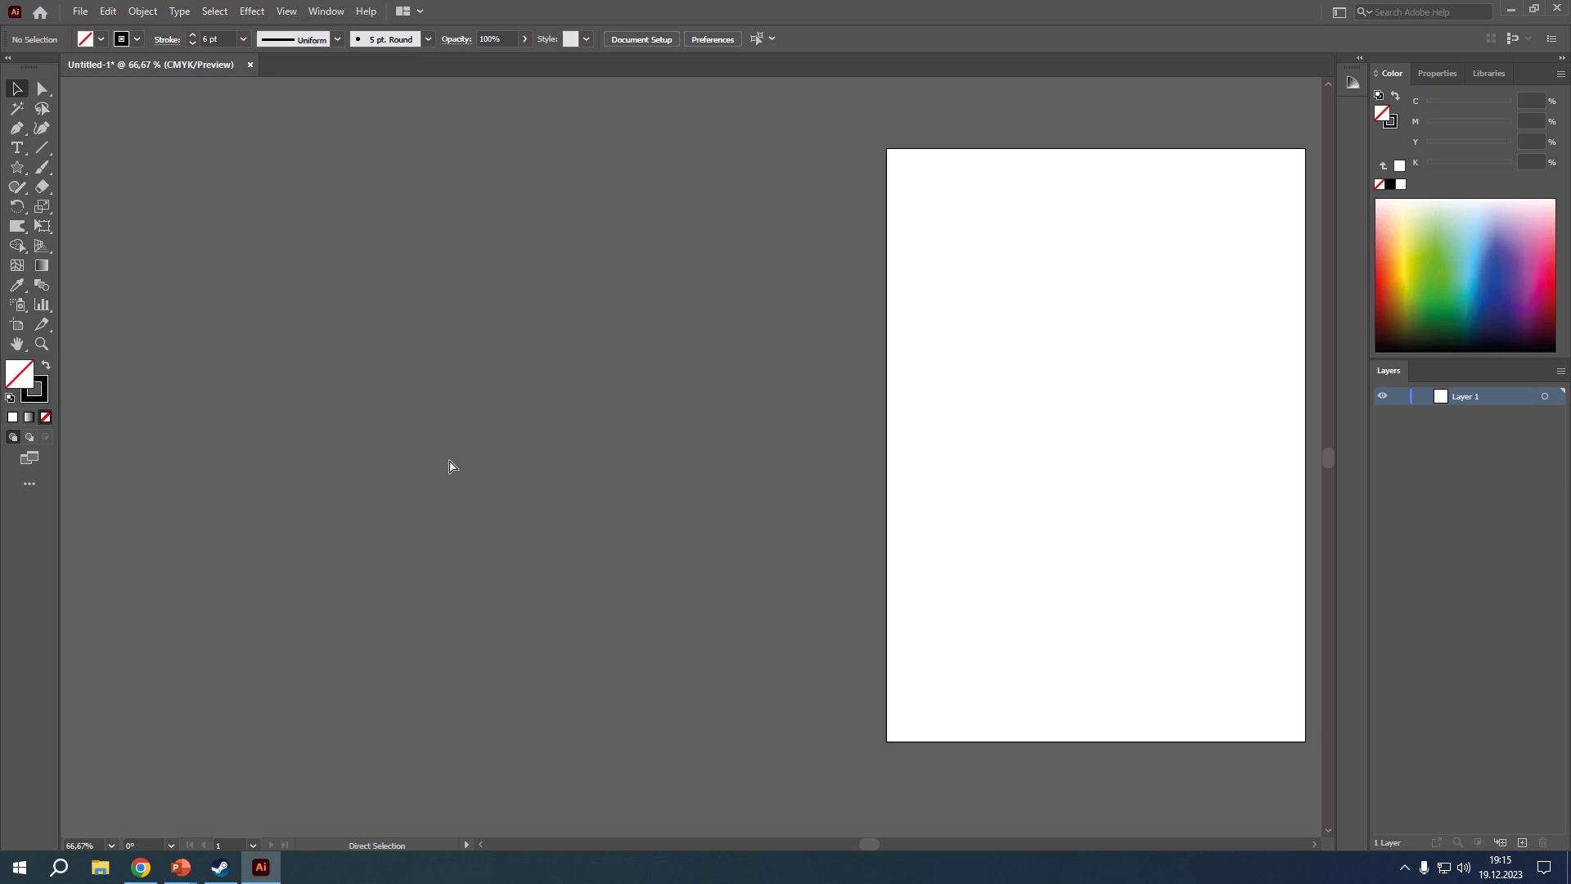
{"action": "scroll", "coordinate": [447, 463], "scroll_direction": "left", "scroll_amount": 1}
{"action": "scroll", "coordinate": [438, 463], "scroll_direction": "right", "scroll_amount": 2}
{"action": "scroll", "coordinate": [438, 463], "scroll_direction": "left", "scroll_amount": 2}
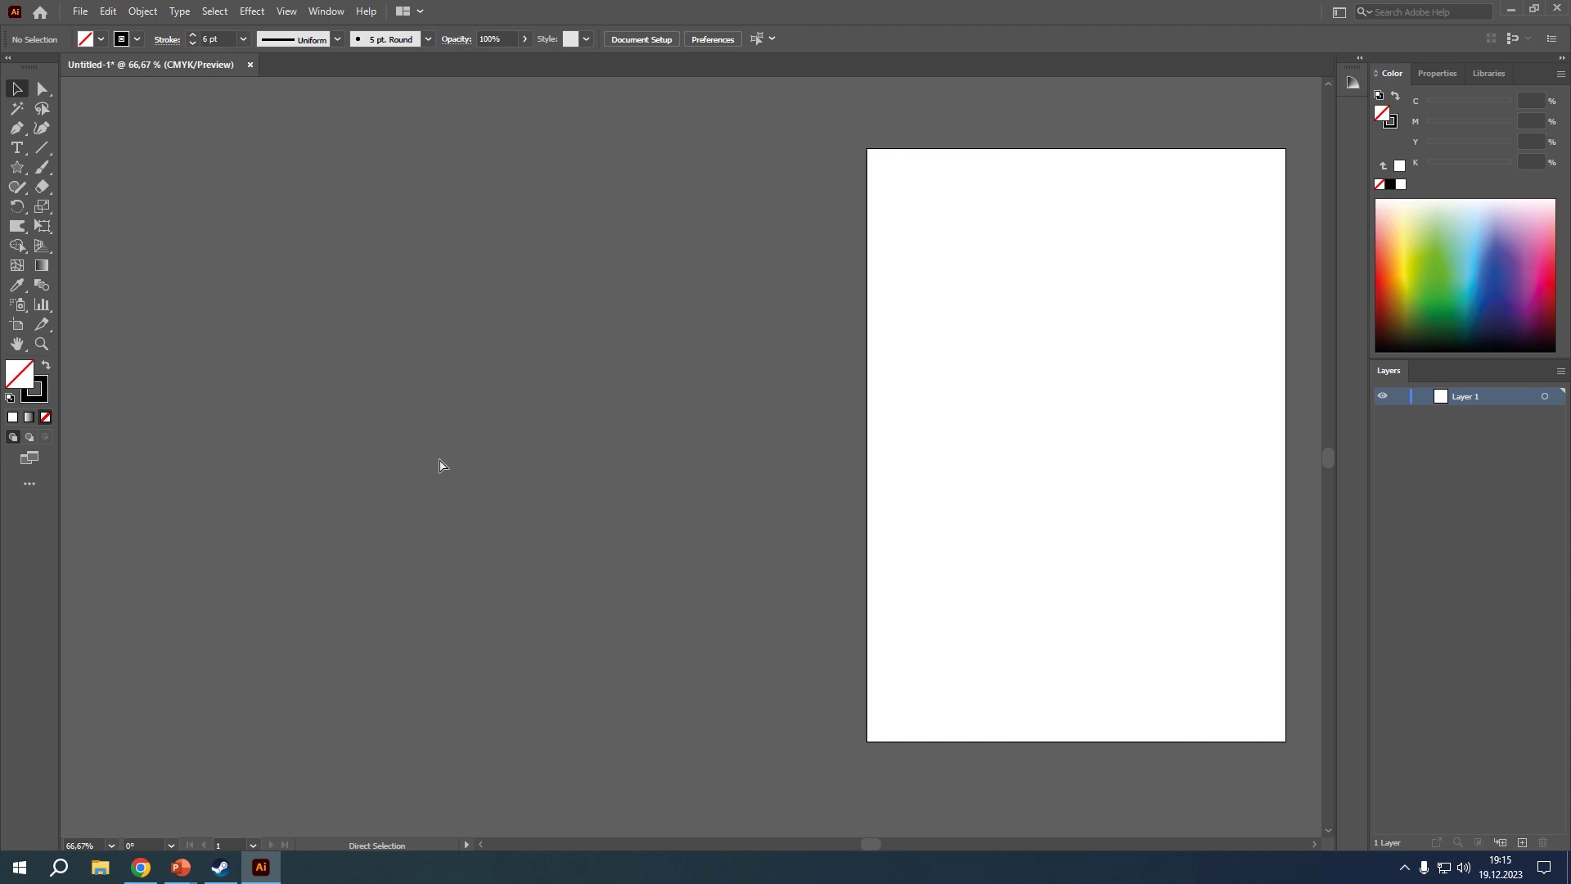
{"action": "key", "text": "v"}
{"action": "scroll", "coordinate": [569, 455], "scroll_direction": "up", "scroll_amount": 1}
{"action": "scroll", "coordinate": [570, 455], "scroll_direction": "down", "scroll_amount": 2}
{"action": "scroll", "coordinate": [569, 455], "scroll_direction": "up", "scroll_amount": 1}
Draw a five-pointed star about 129 pt wide on the empty canvas beside the artboard.
{"action": "scroll", "coordinate": [490, 446], "scroll_direction": "left", "scroll_amount": 10}
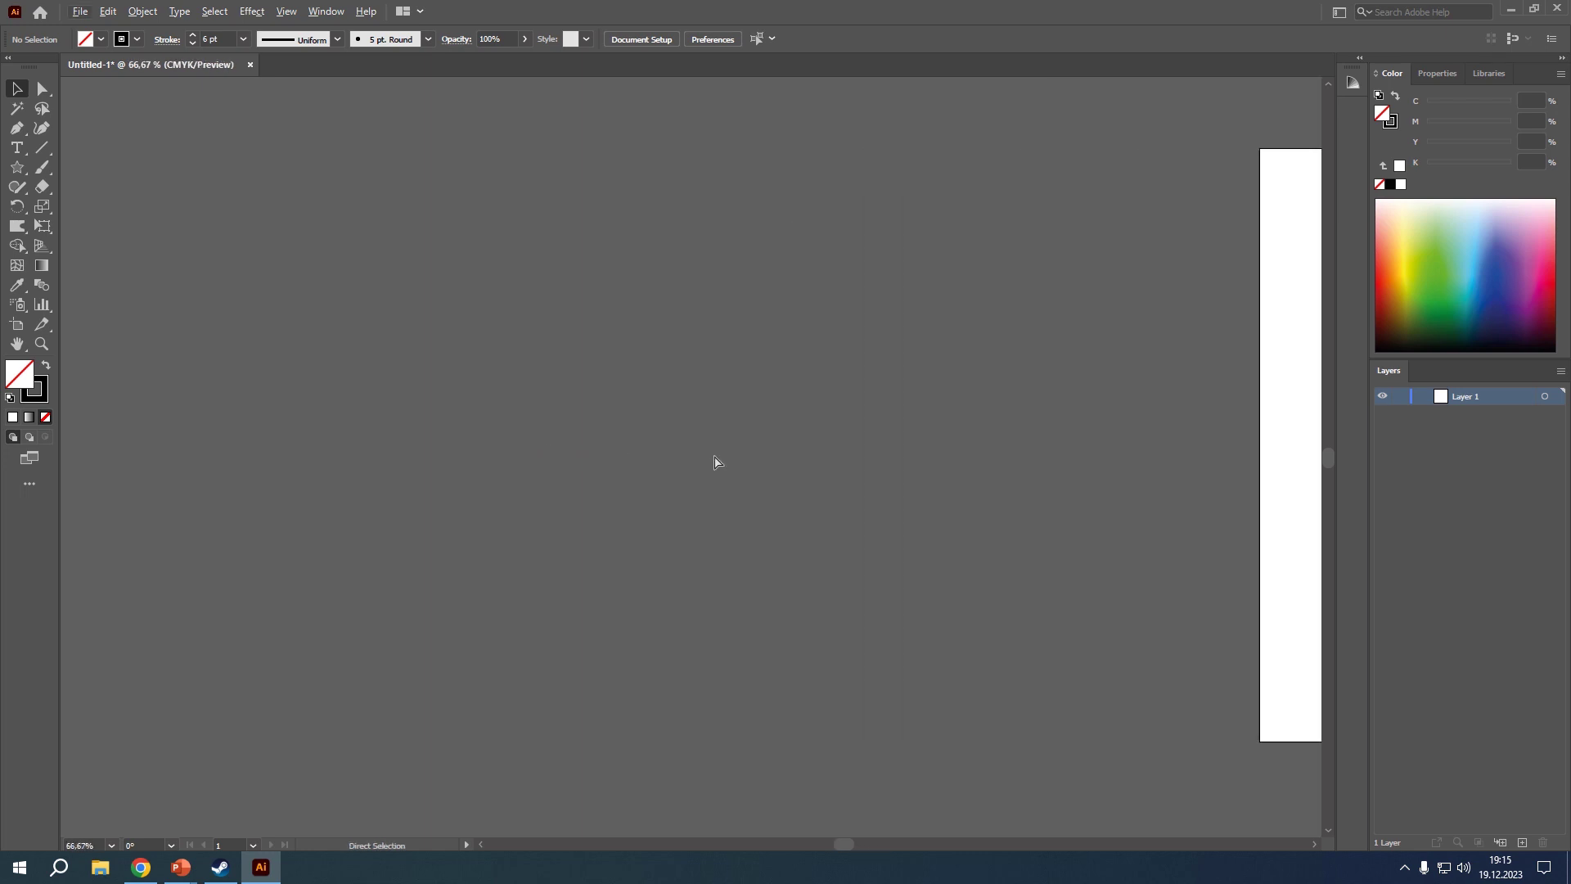
{"action": "scroll", "coordinate": [715, 459], "scroll_direction": "right", "scroll_amount": 4}
{"action": "scroll", "coordinate": [901, 464], "scroll_direction": "left", "scroll_amount": 1}
{"action": "left_click", "coordinate": [17, 167]}
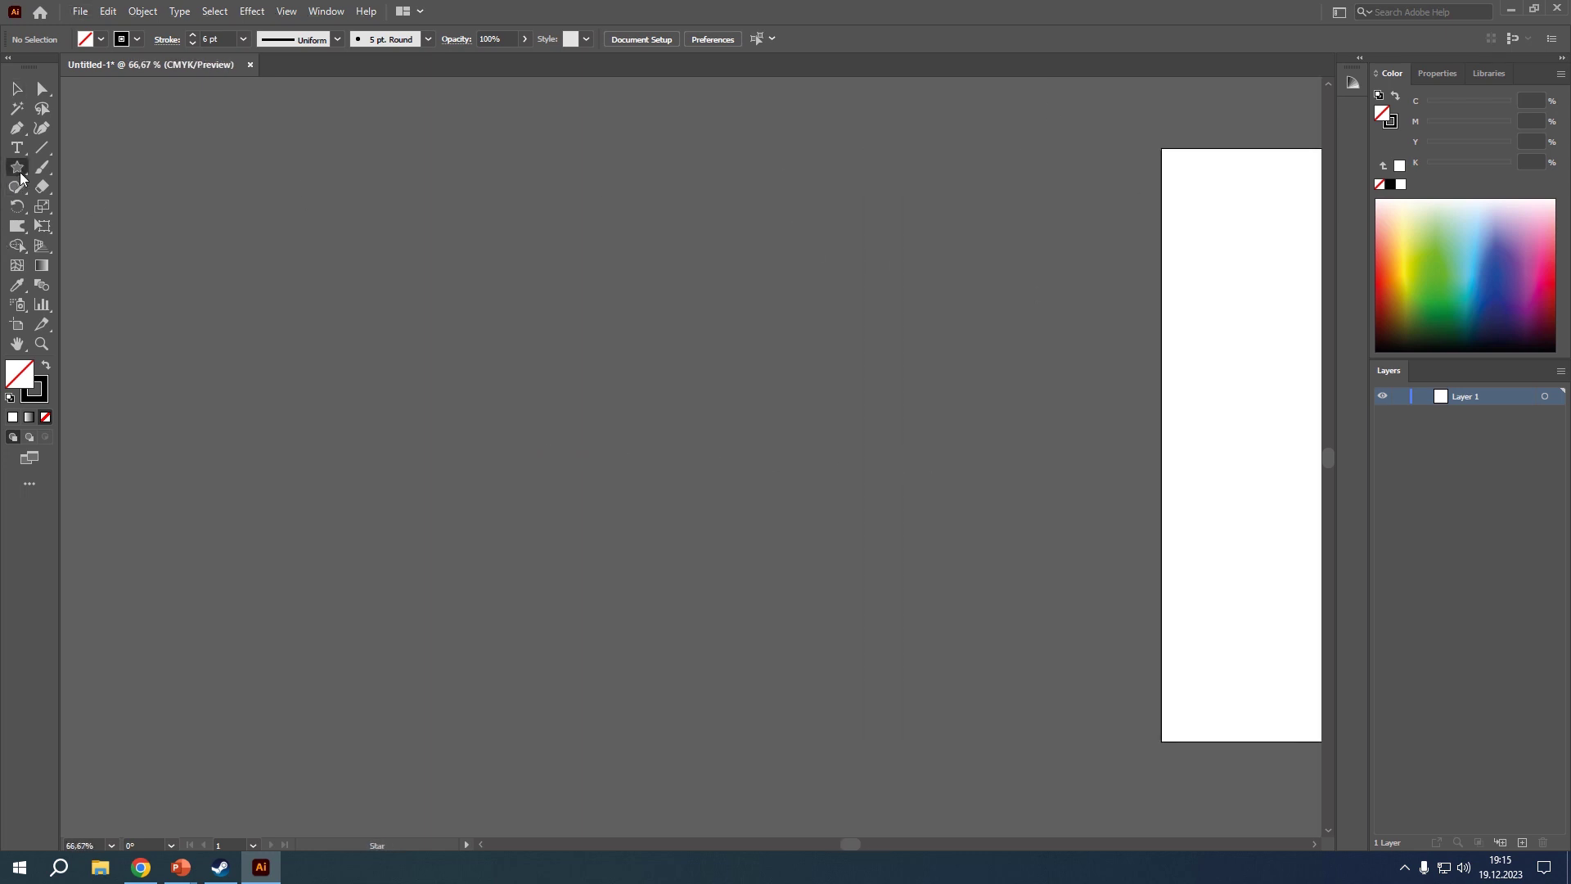
{"action": "left_click", "coordinate": [16, 168]}
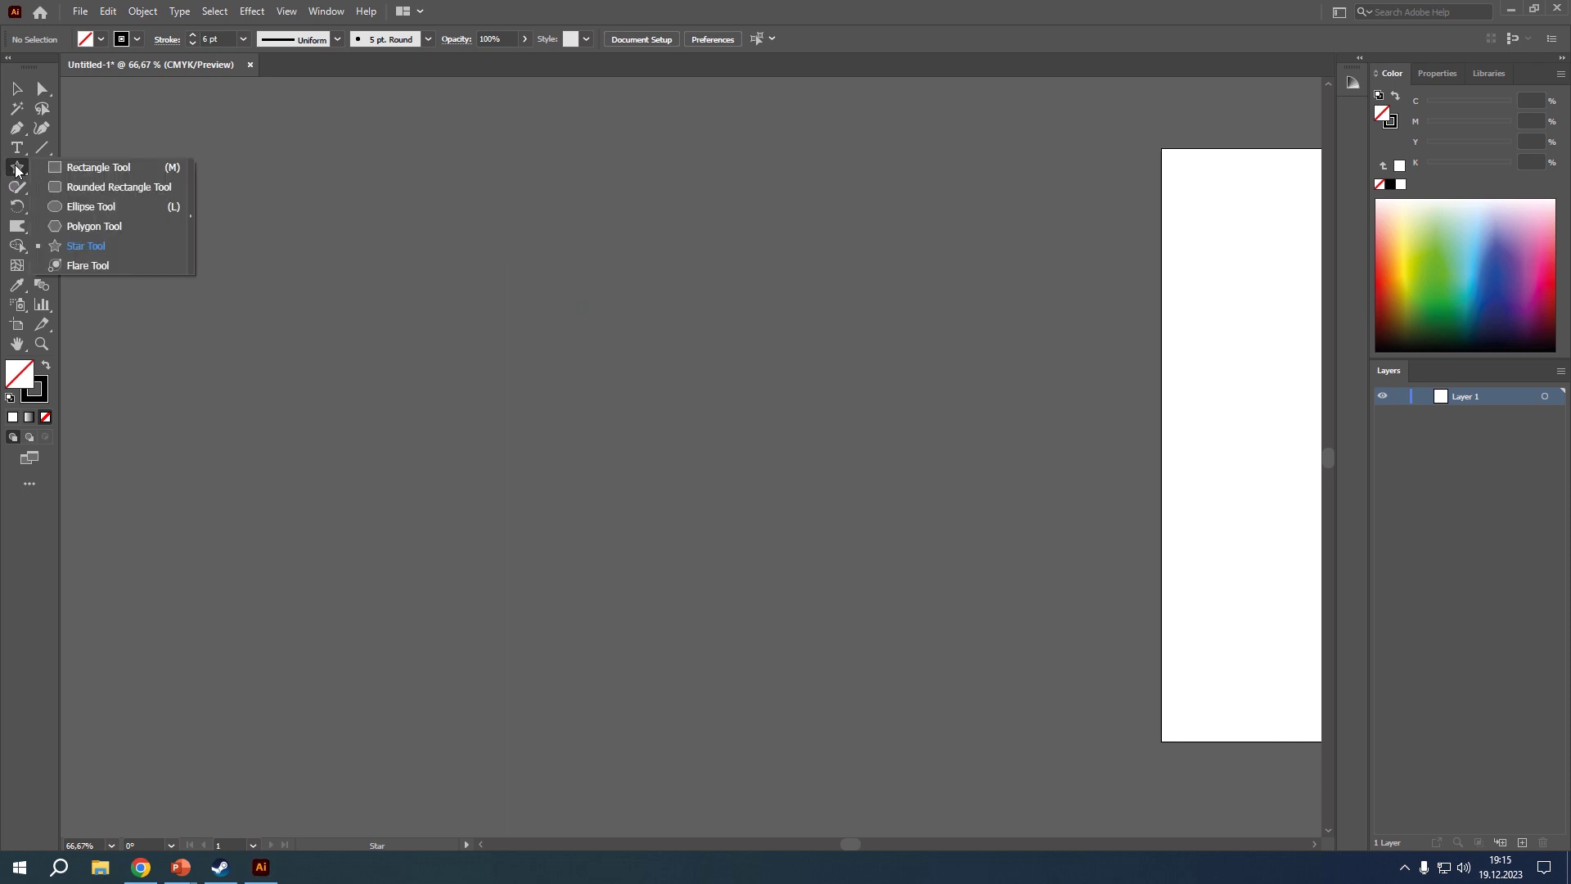
{"action": "left_click_drag", "start_coordinate": [634, 335], "coordinate": [666, 374]}
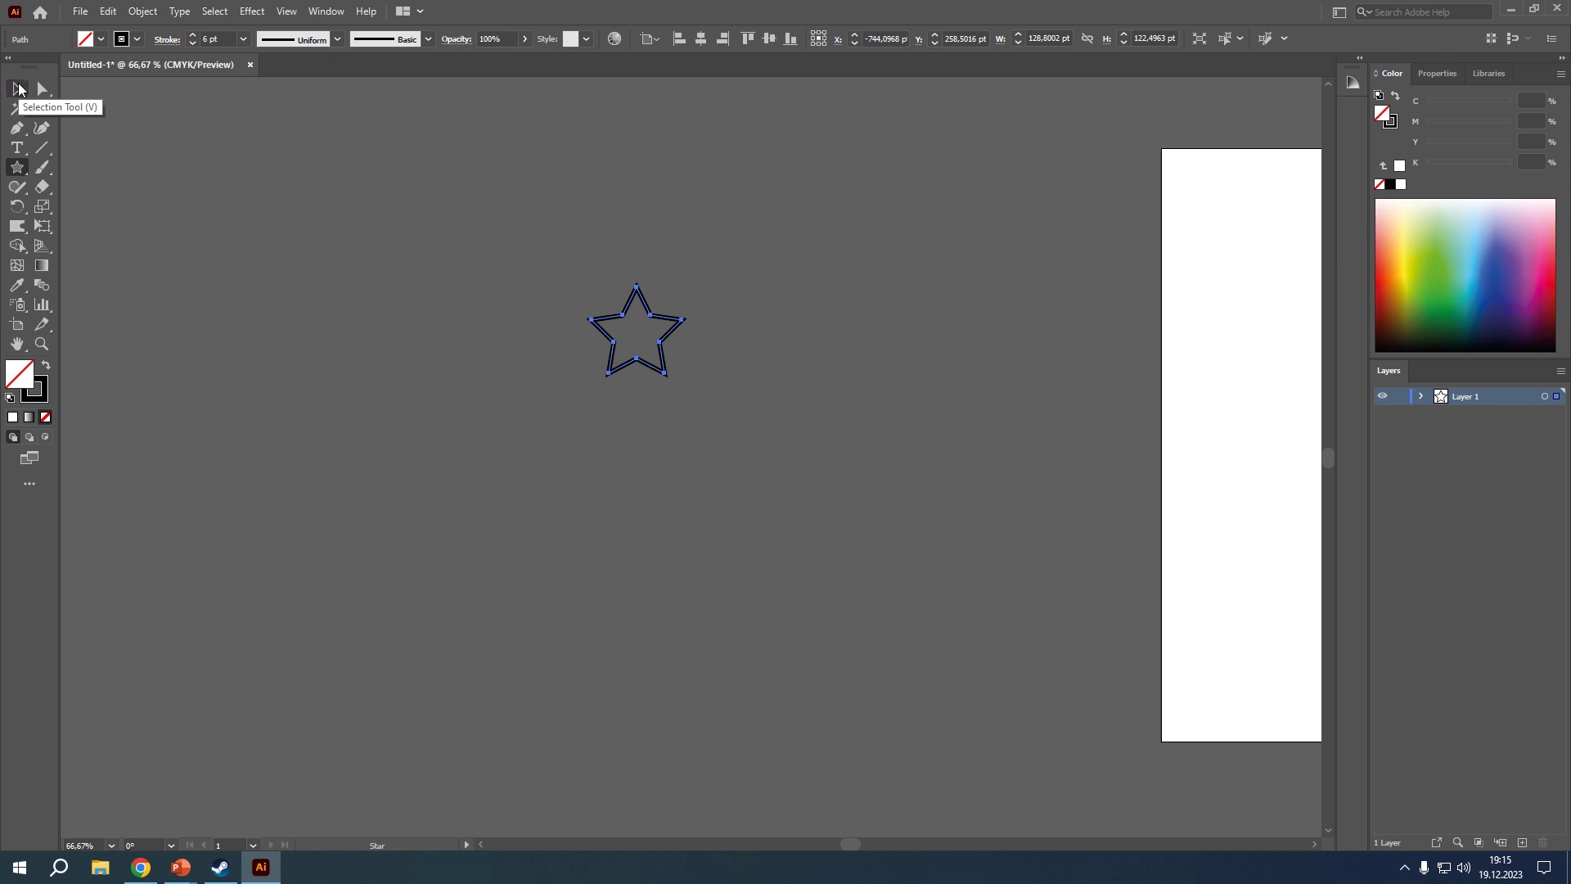
Round all the star's corners to a radius of about 15.3 pt.
{"action": "left_click", "coordinate": [19, 88]}
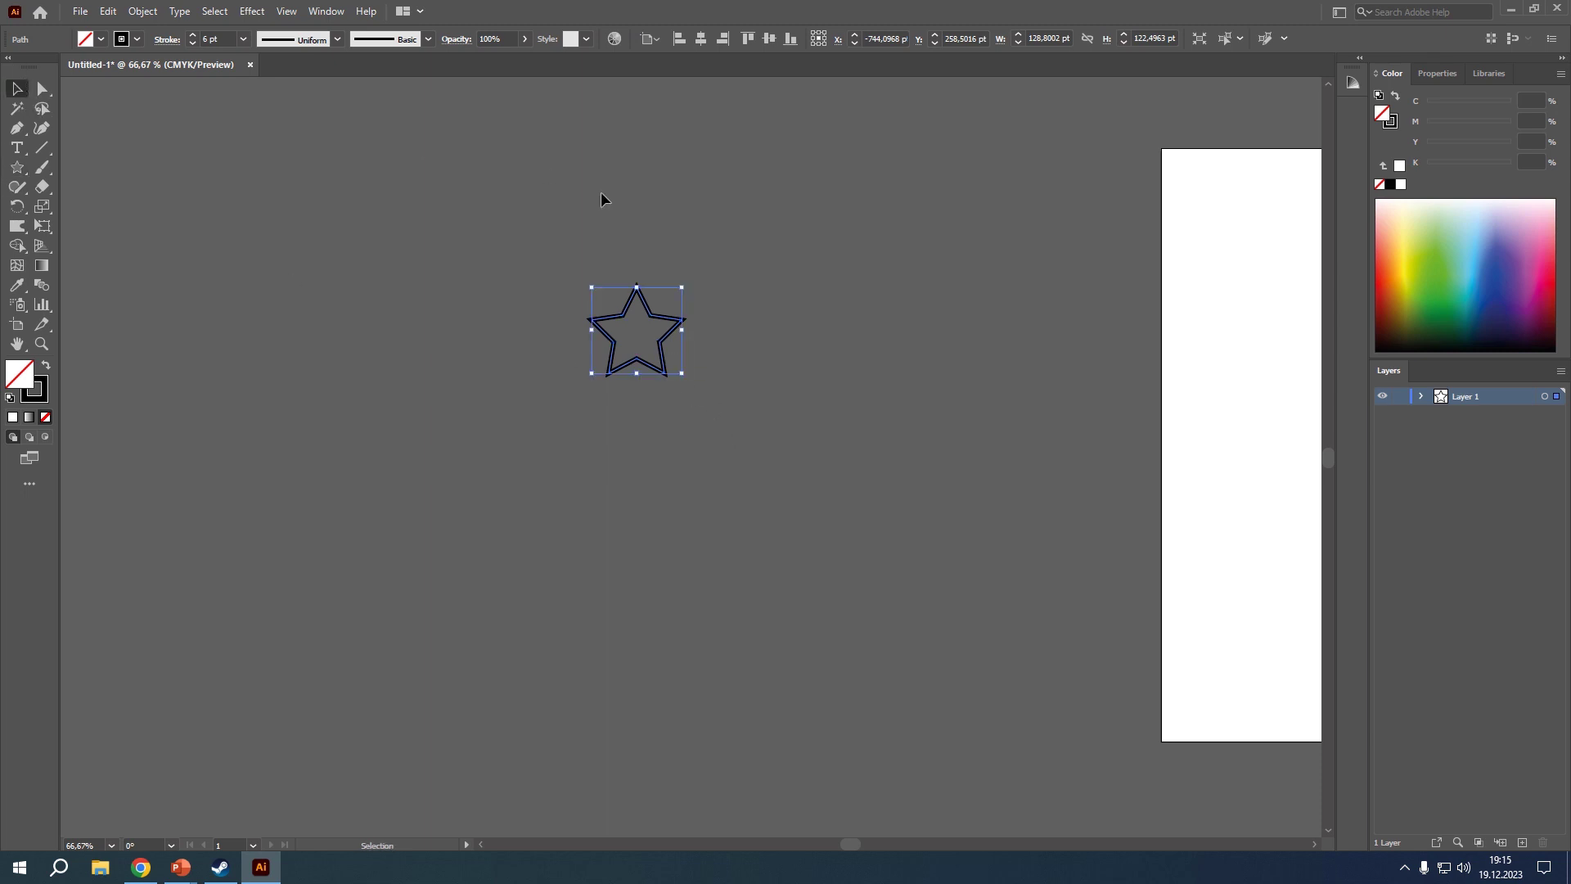
{"action": "left_click", "coordinate": [43, 88]}
{"action": "left_click_drag", "start_coordinate": [662, 310], "coordinate": [655, 313]}
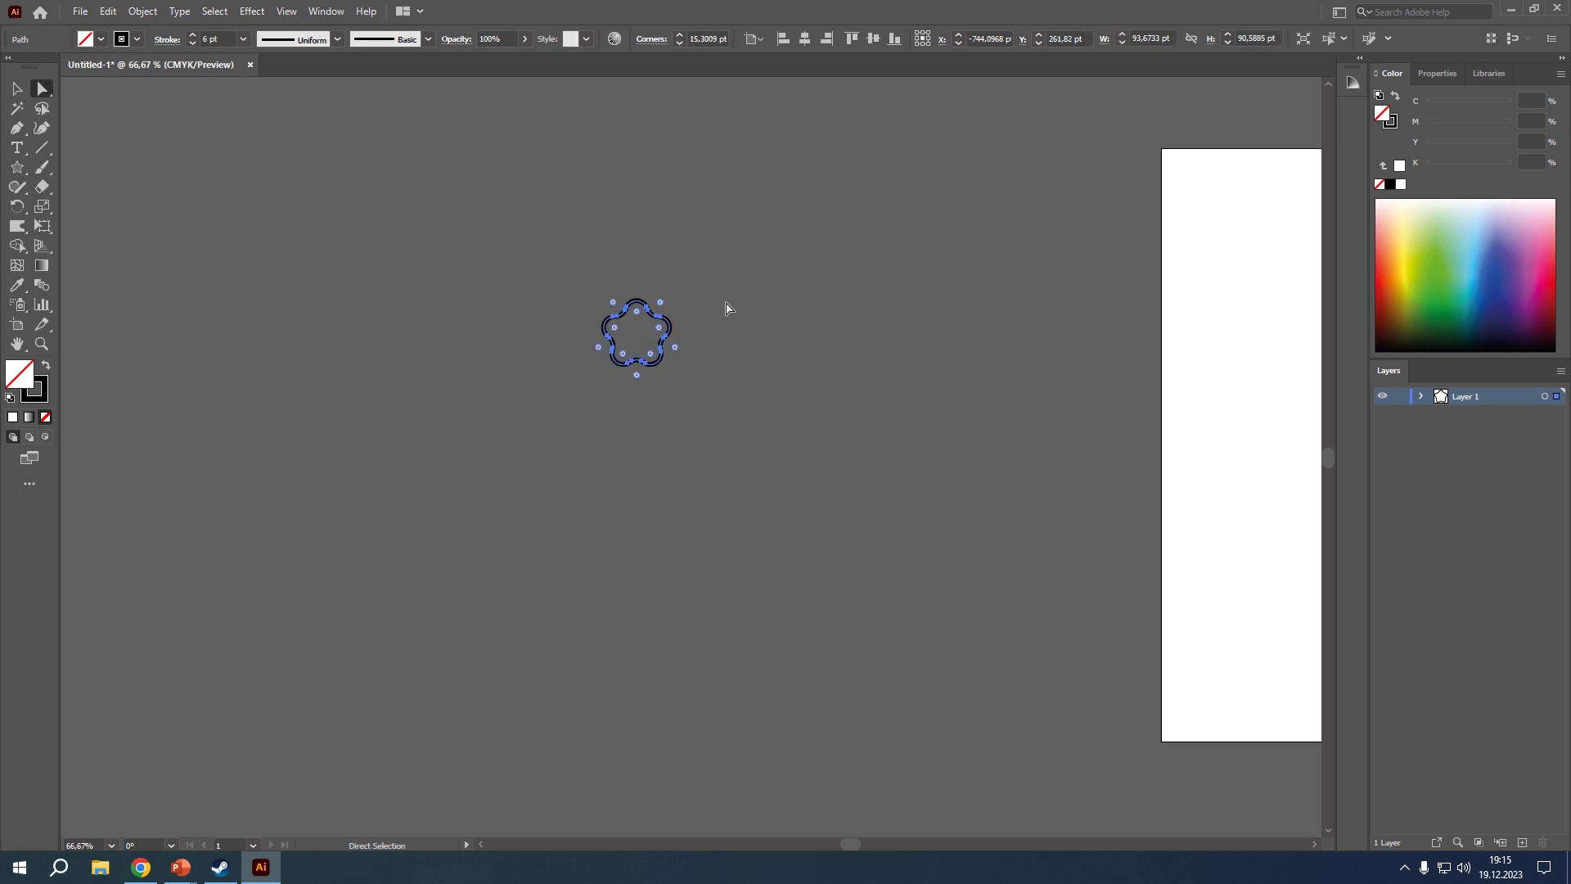
Copy the rounded star about 113 pt to the right and repeat the copy to form a row of five.
{"action": "left_click", "coordinate": [17, 88]}
{"action": "left_click_drag", "start_coordinate": [678, 320], "coordinate": [741, 319]}
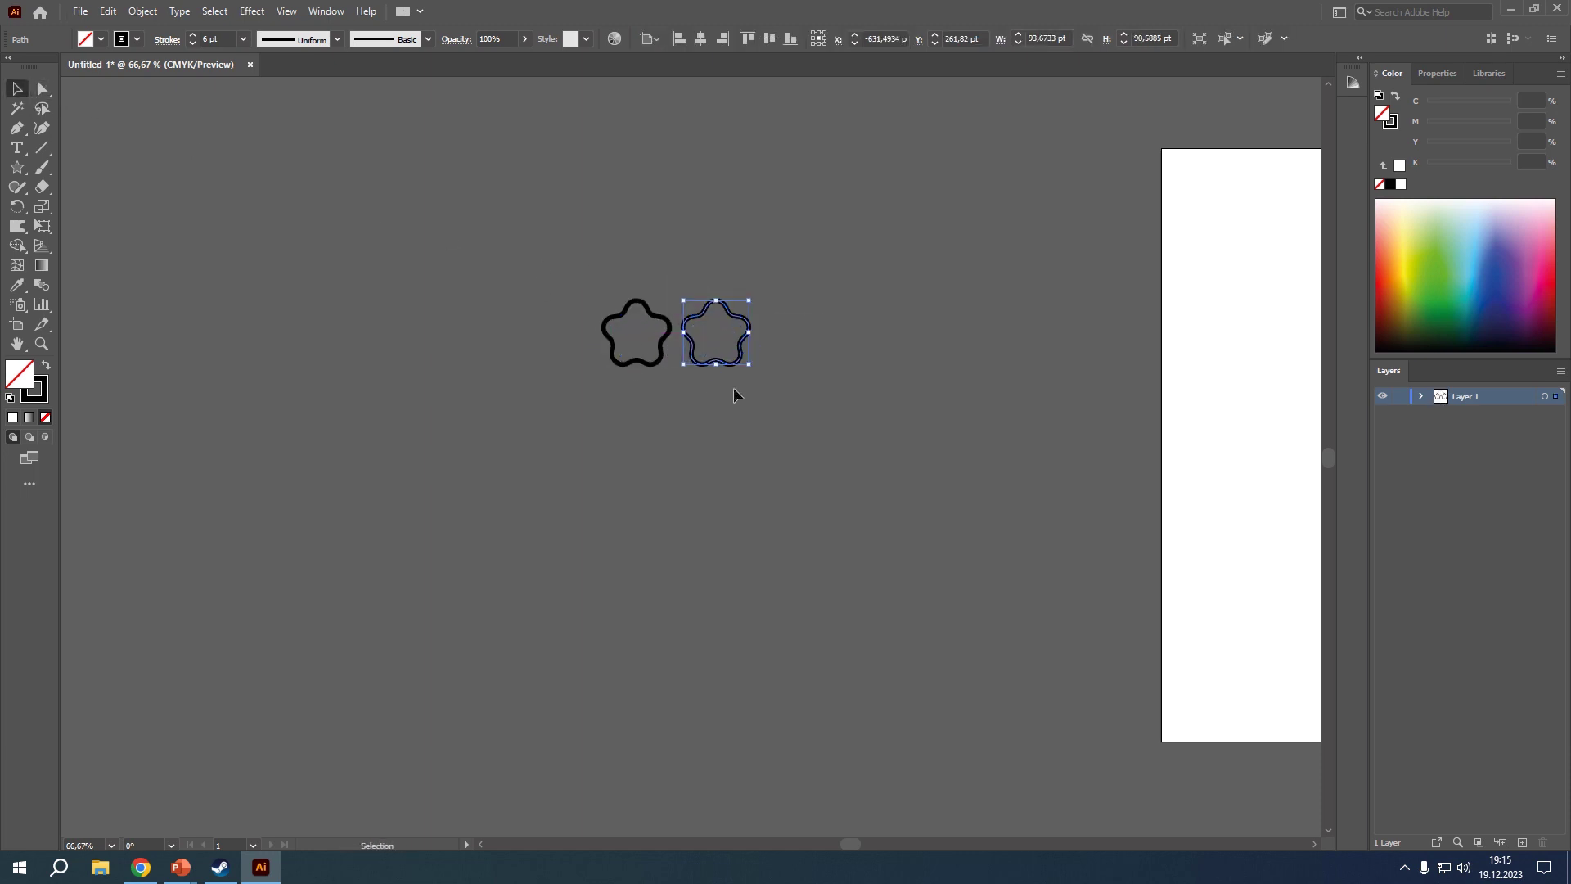
{"action": "key", "text": "ctrl+d"}
{"action": "key", "text": "ctrl+d"}
{"action": "key", "text": "ctrl+d"}
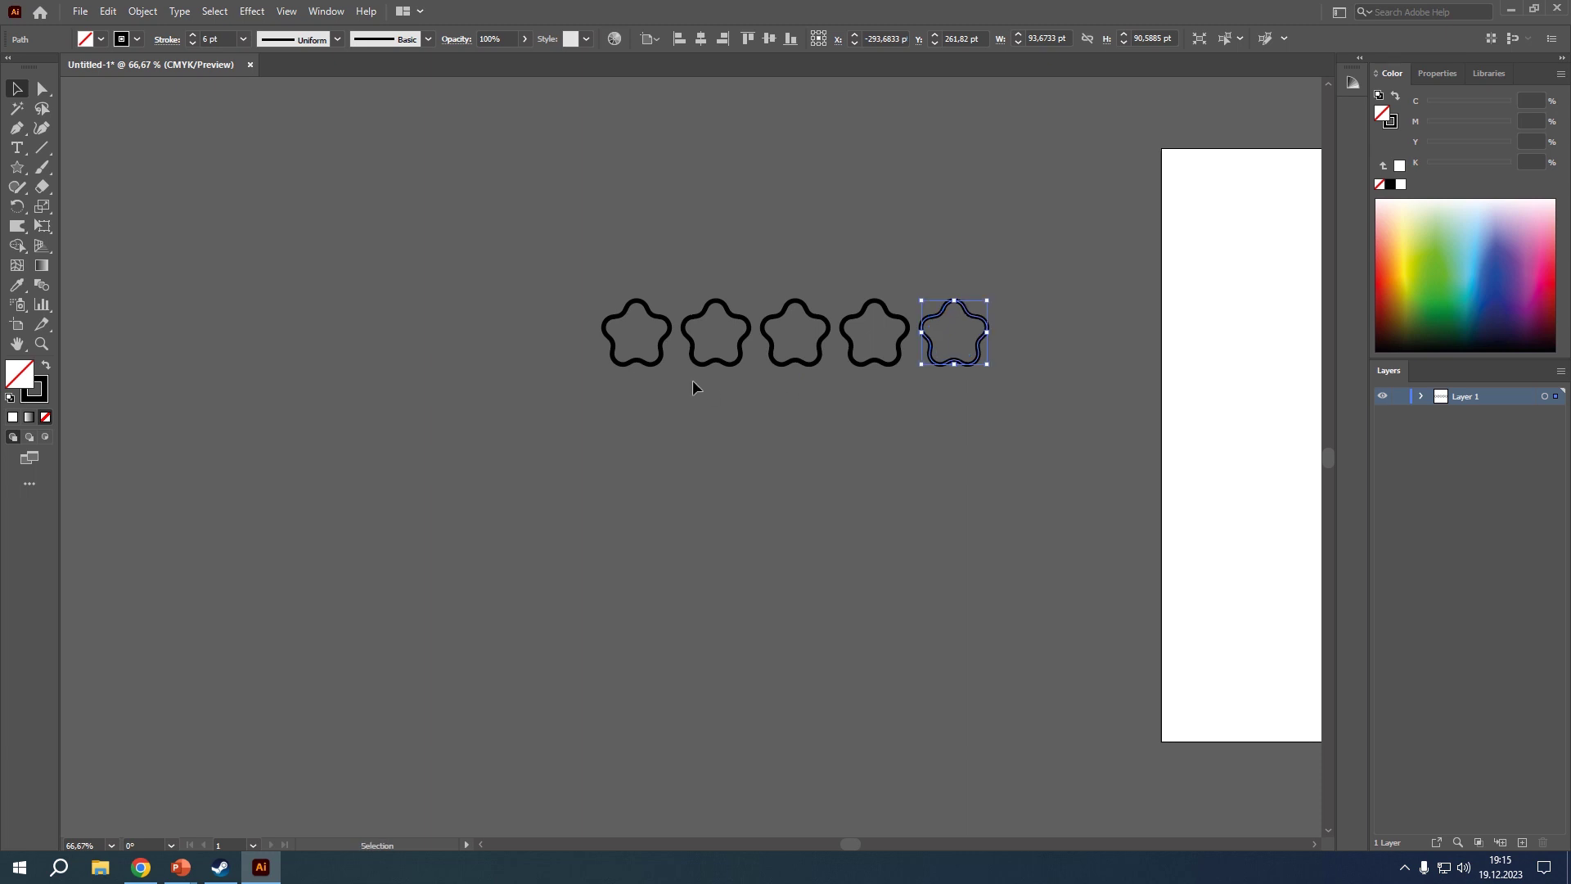
Copy the whole row about 114 pt downward and repeat it to build a grid of five by five stars.
{"action": "key", "text": "ctrl+a"}
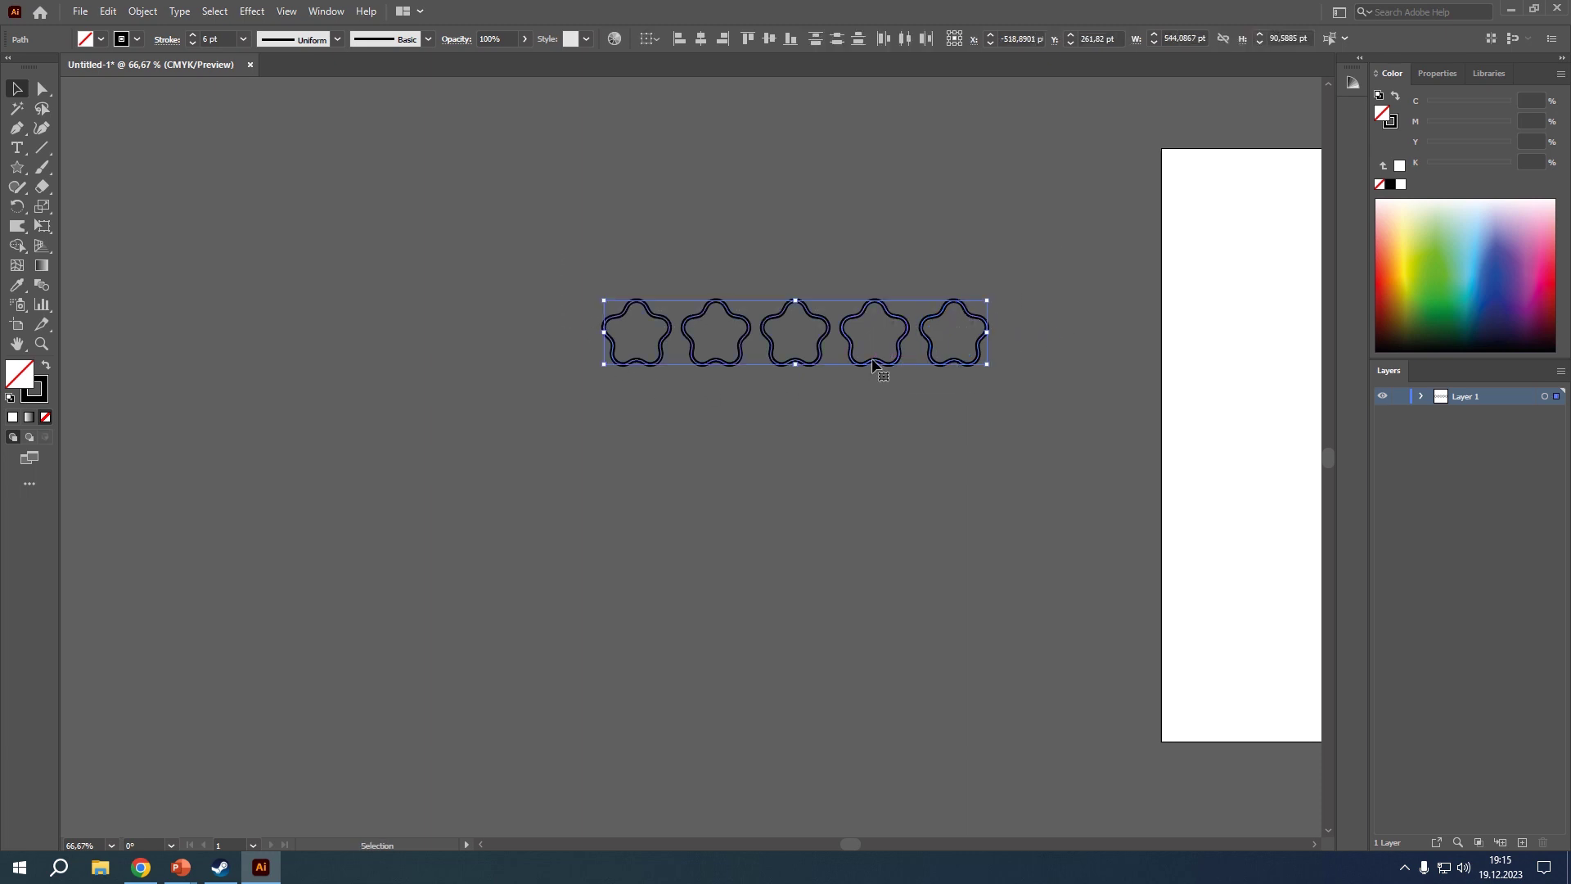
{"action": "left_click_drag", "start_coordinate": [872, 365], "coordinate": [873, 446]}
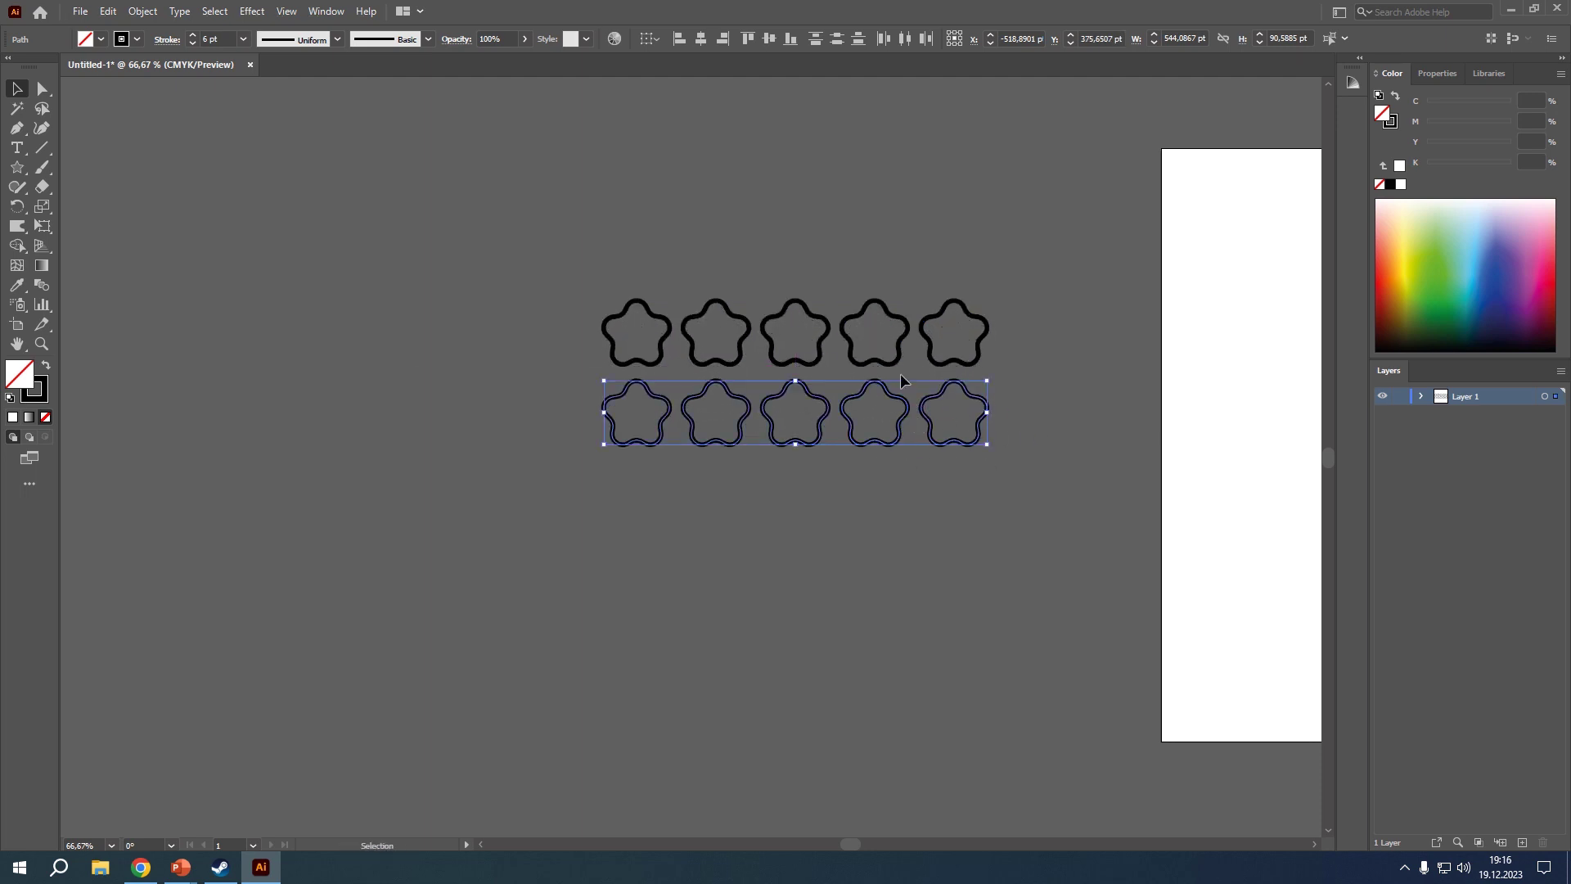
{"action": "key", "text": "ctrl+d"}
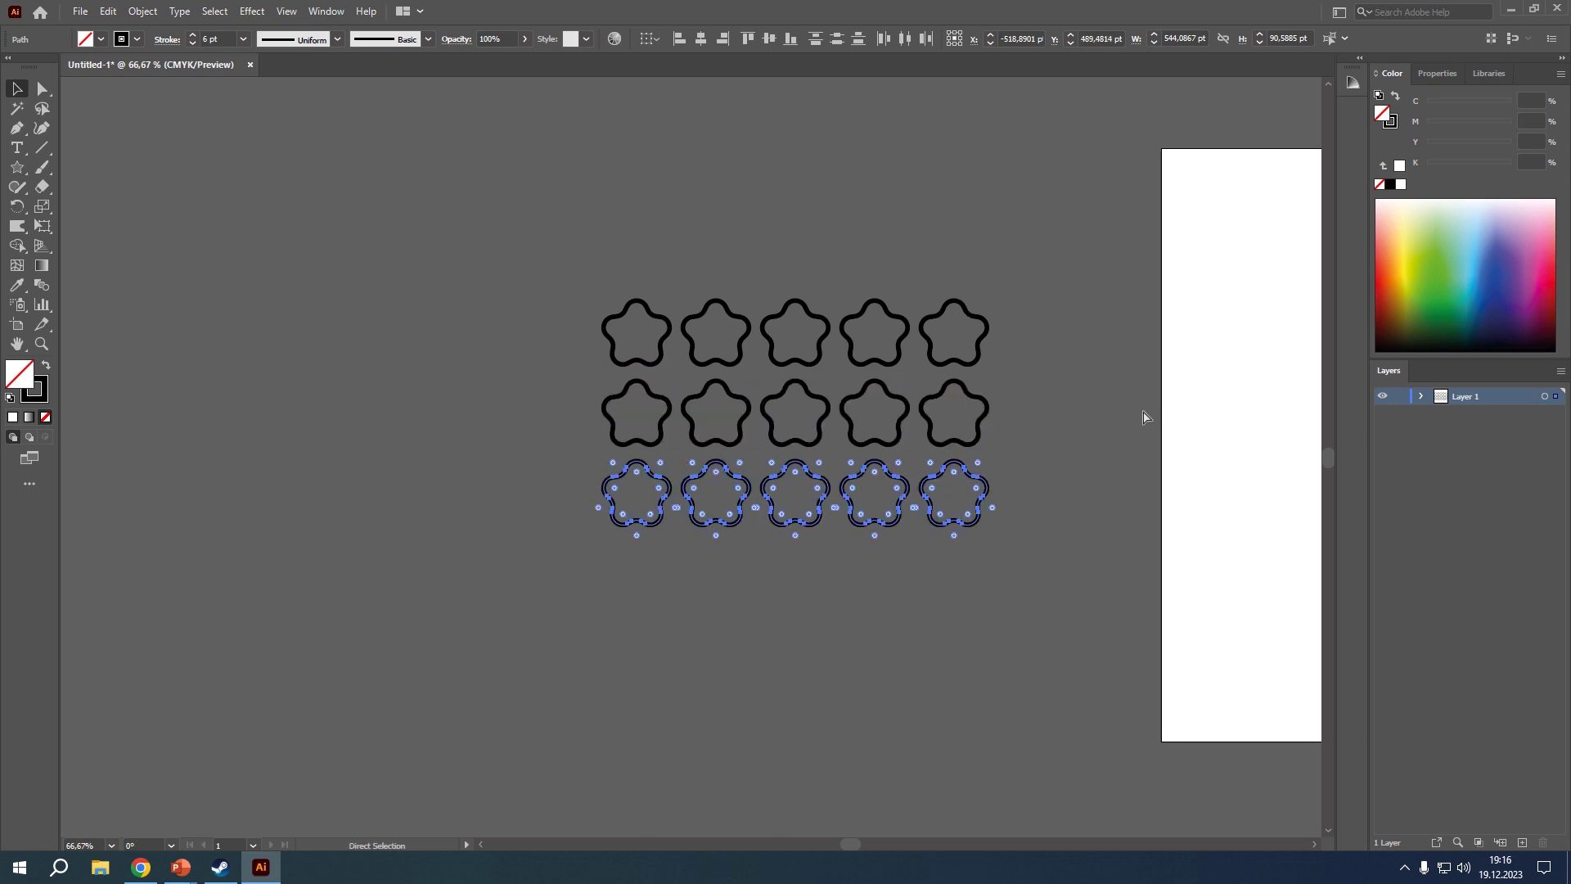
{"action": "key", "text": "ctrl+d"}
{"action": "key", "text": "ctrl+d"}
{"action": "key", "text": "v"}
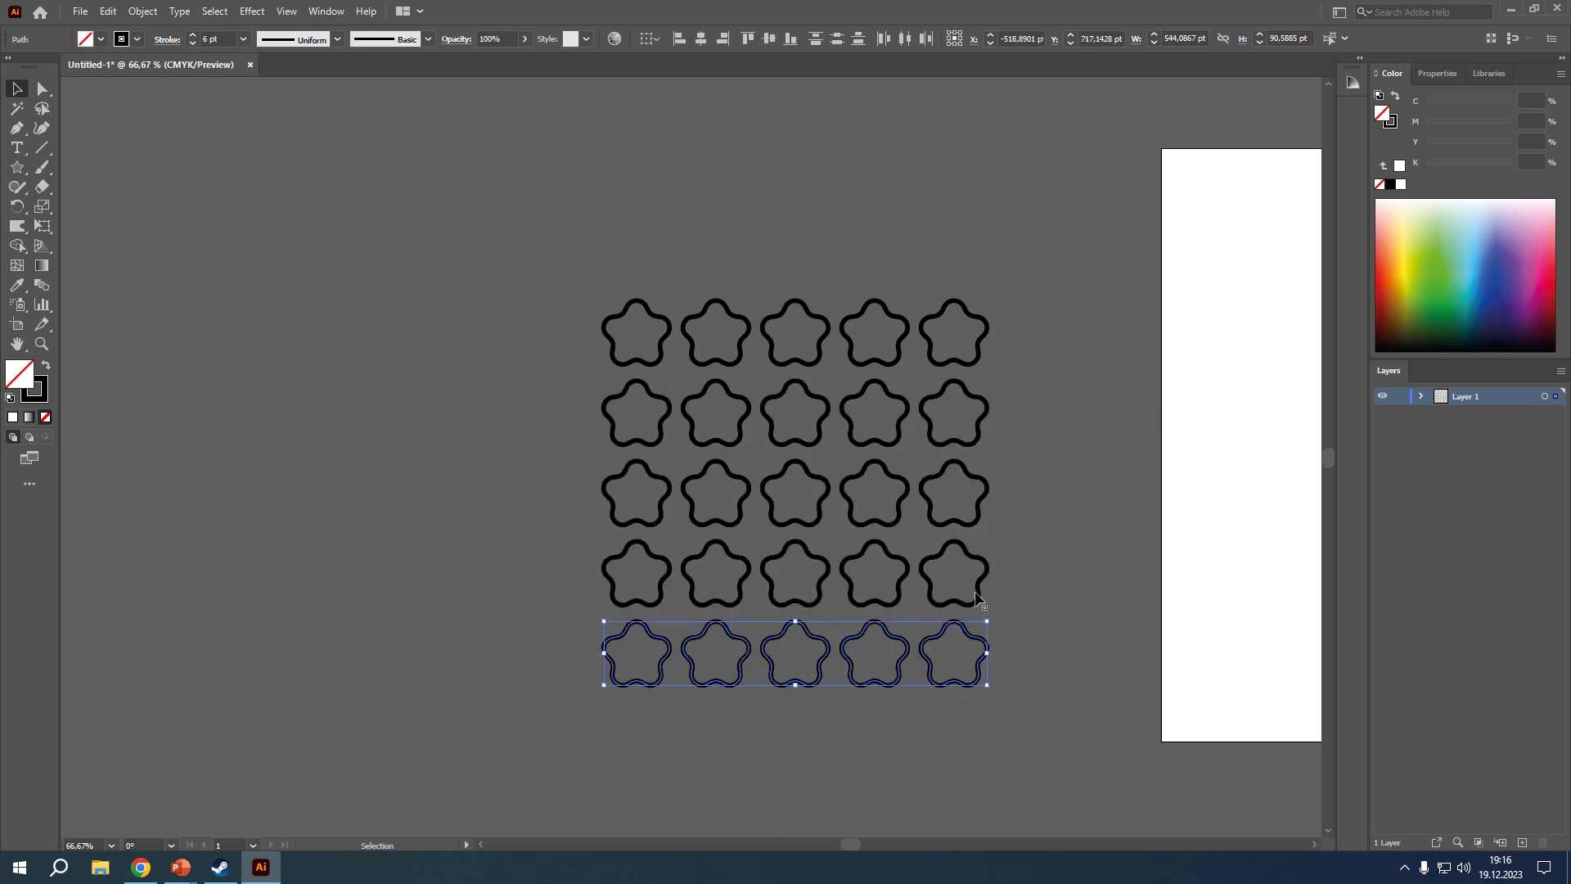
{"action": "left_click", "coordinate": [1022, 628]}
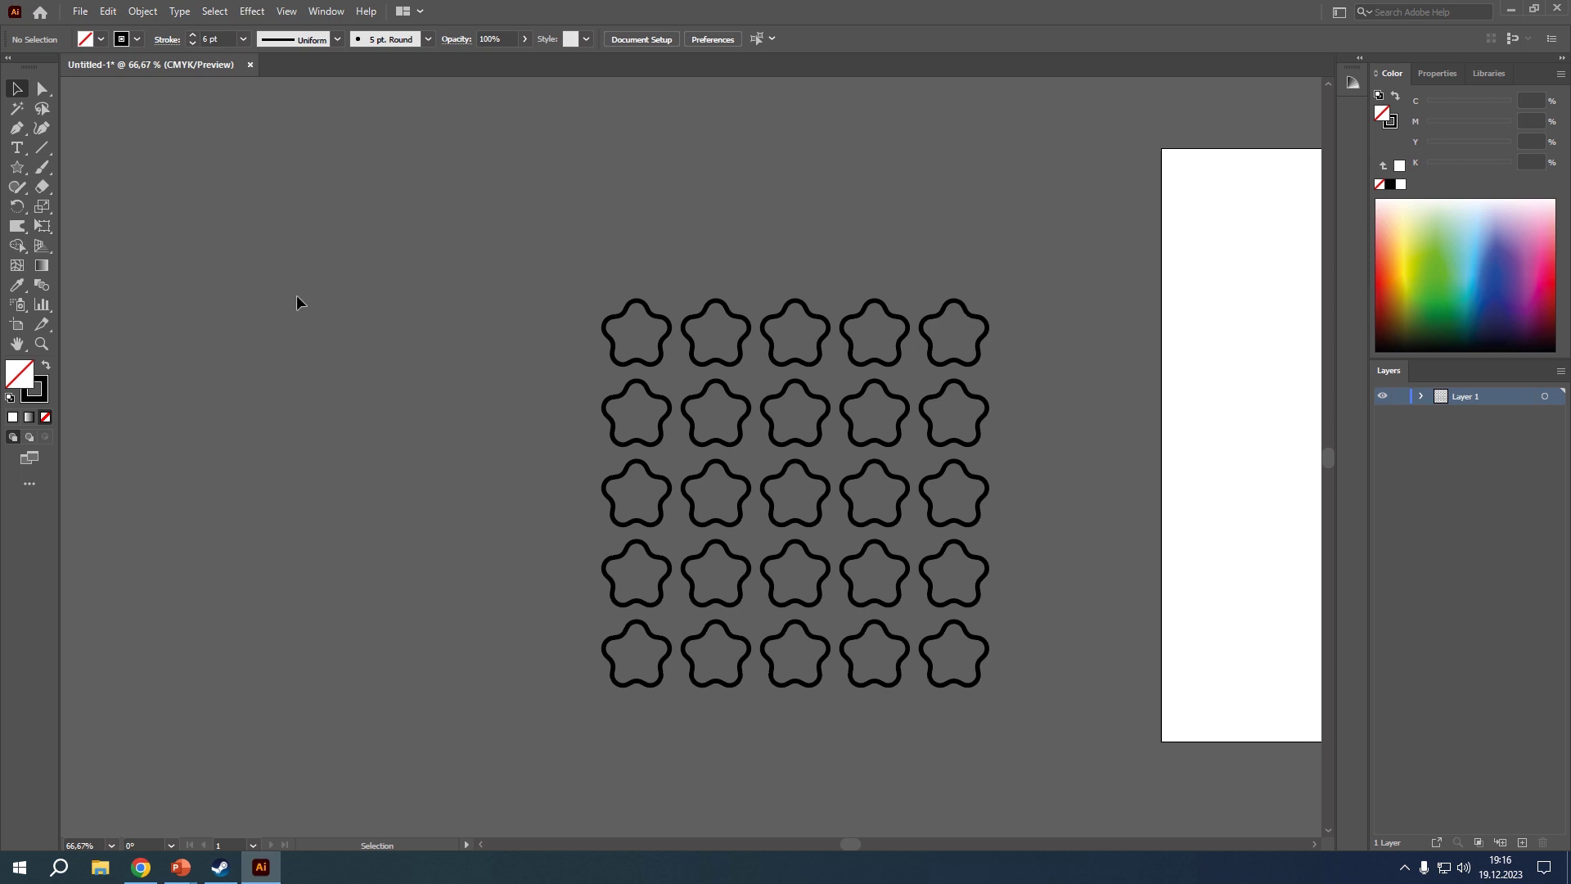
Select all the stars and start Transform Each, keeping its dialog clear of the artwork.
{"action": "key", "text": "ctrl+a"}
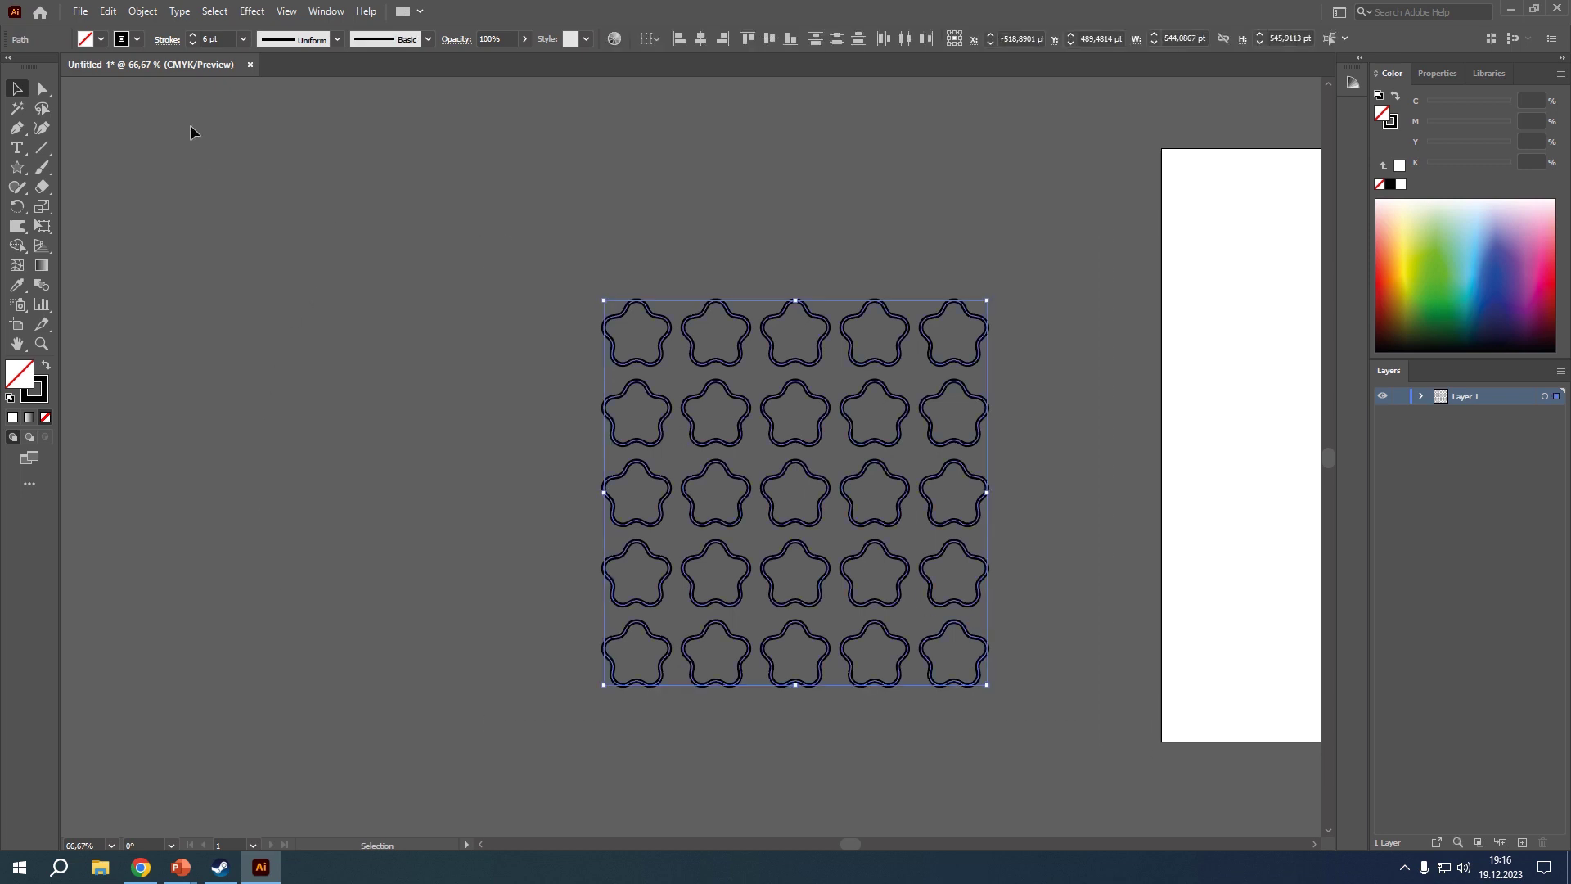
{"action": "left_click", "coordinate": [142, 11]}
{"action": "mouse_move", "coordinate": [193, 27]}
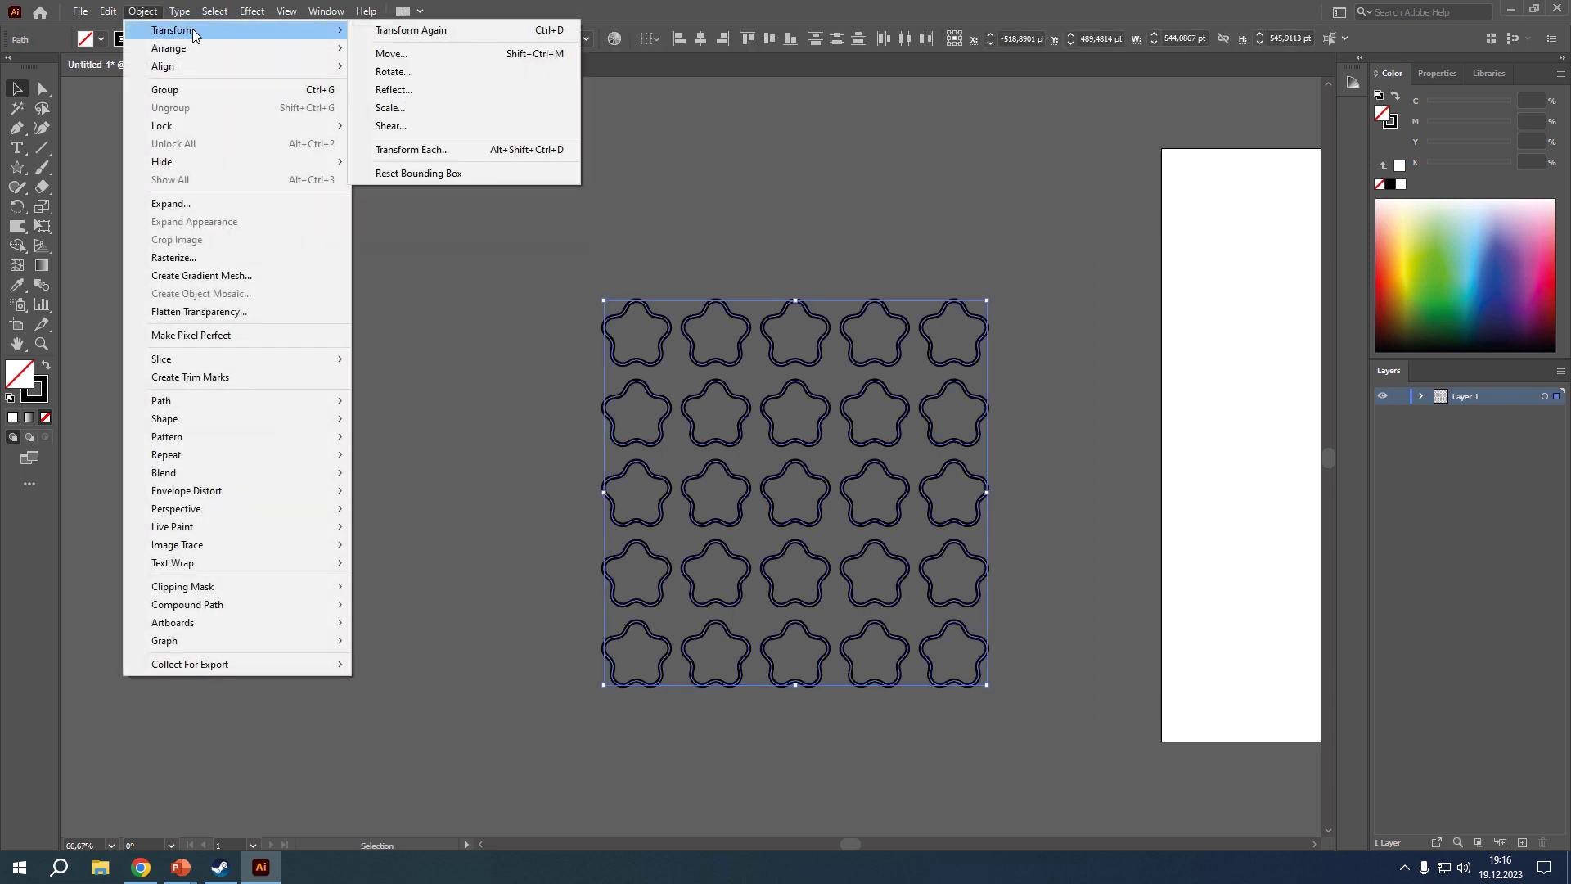
{"action": "left_click", "coordinate": [462, 149]}
{"action": "left_click_drag", "start_coordinate": [962, 314], "coordinate": [325, 231]}
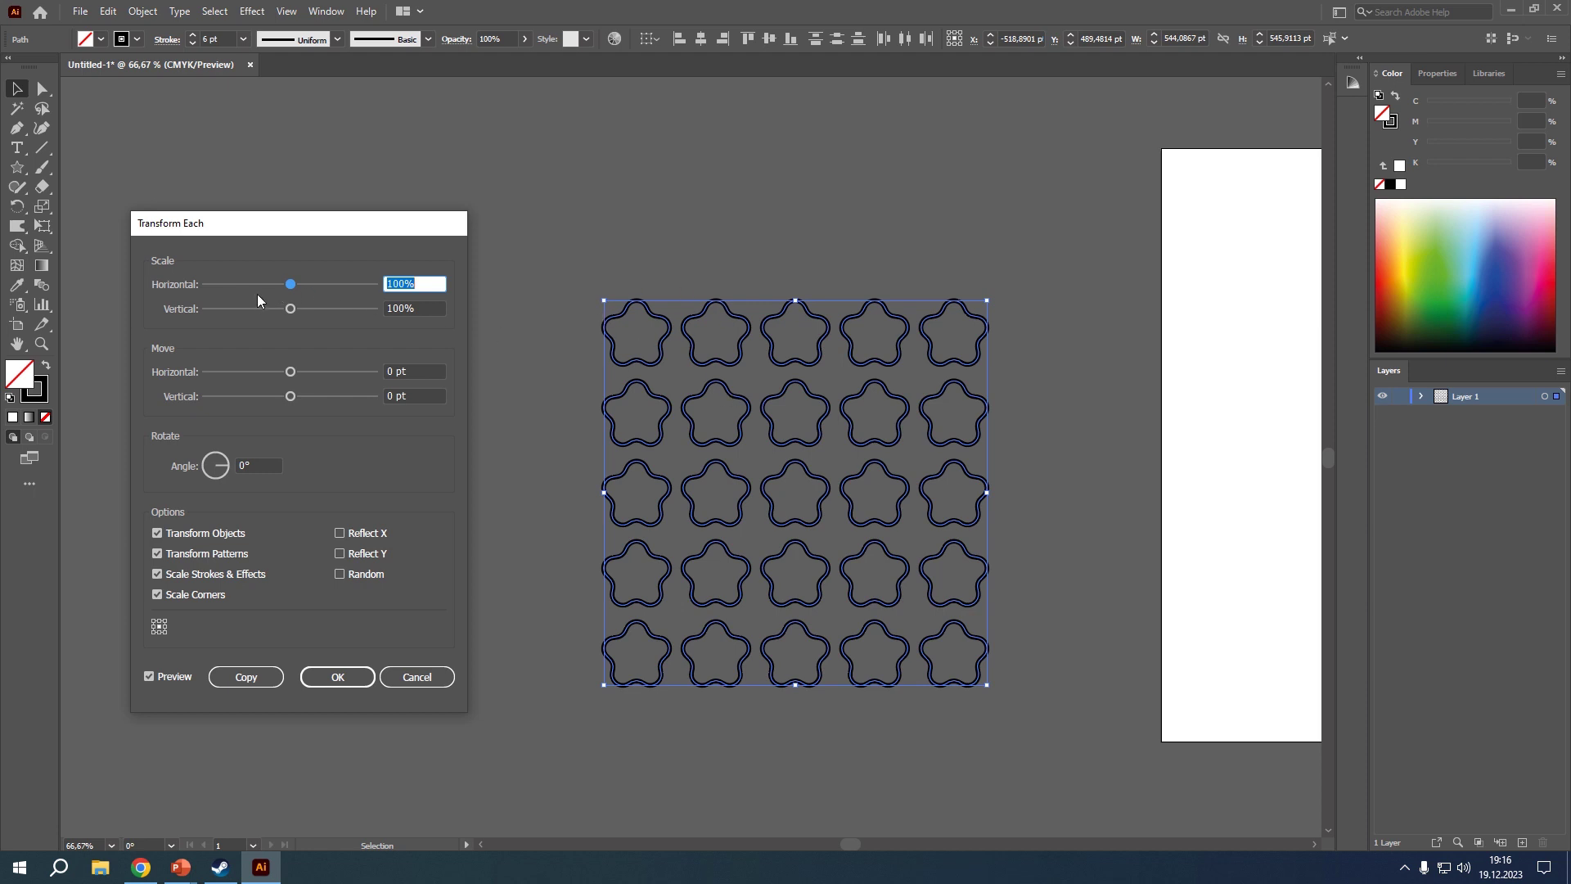
Try different scale values for the stars, ending with 101% horizontal and 101% vertical and a horizontal move of 0 pt.
{"action": "mouse_move", "coordinate": [306, 283]}
{"action": "left_mouse_down"}
{"action": "mouse_move", "coordinate": [256, 283]}
{"action": "mouse_move", "coordinate": [292, 283]}
{"action": "left_mouse_up"}
{"action": "mouse_move", "coordinate": [273, 308]}
{"action": "left_mouse_down"}
{"action": "mouse_move", "coordinate": [249, 309]}
{"action": "mouse_move", "coordinate": [276, 308]}
{"action": "left_mouse_up"}
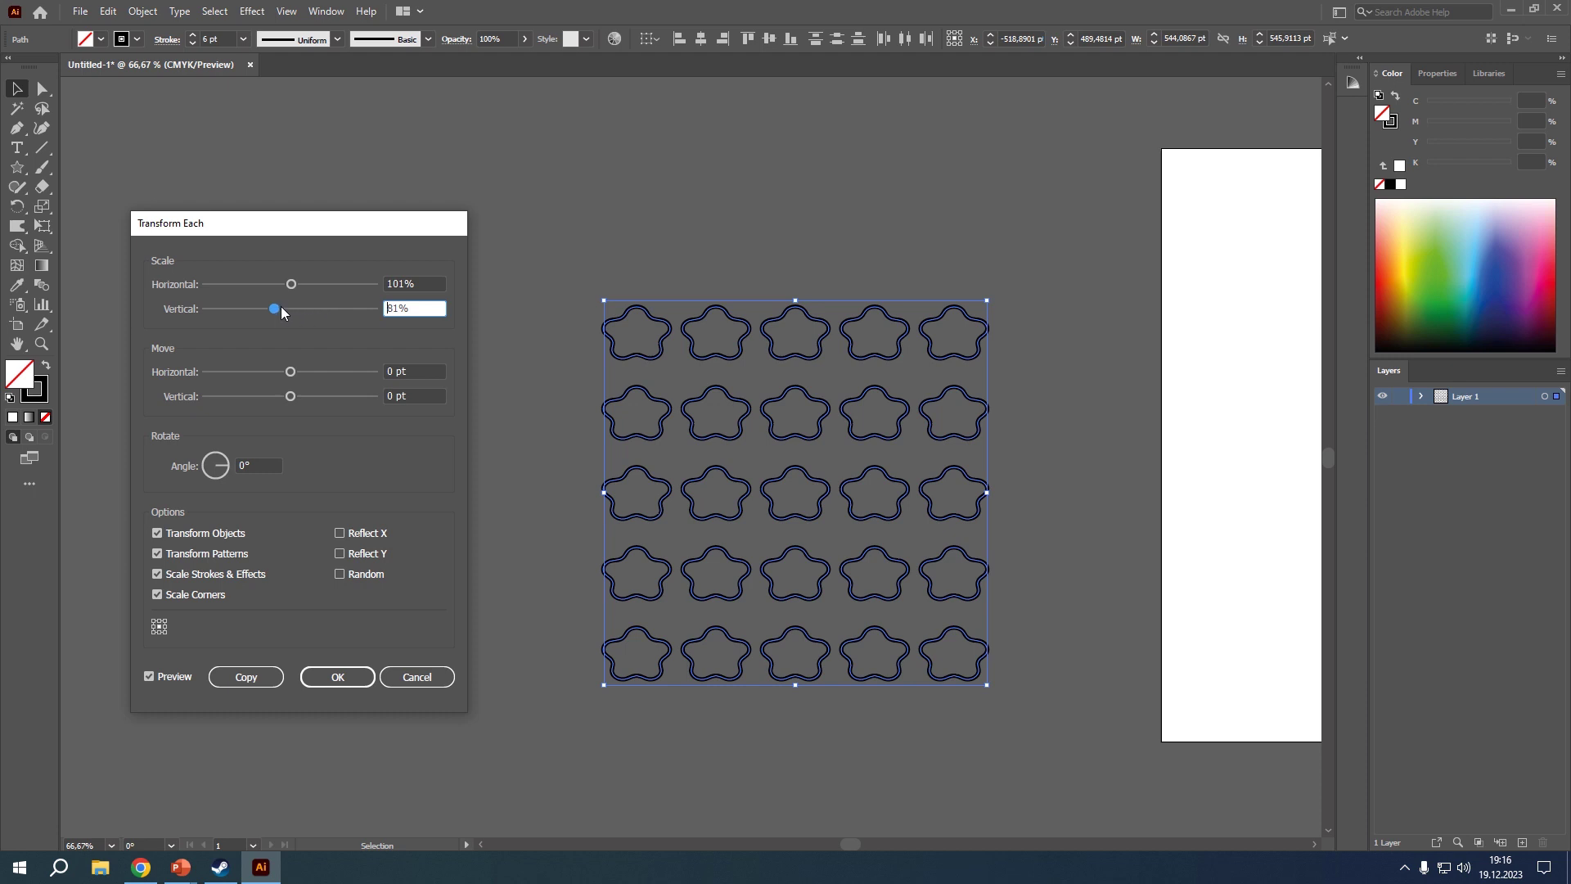
{"action": "left_click_drag", "start_coordinate": [279, 311], "coordinate": [292, 309]}
{"action": "mouse_move", "coordinate": [289, 372]}
{"action": "left_mouse_down"}
{"action": "mouse_move", "coordinate": [255, 375]}
{"action": "mouse_move", "coordinate": [291, 378]}
{"action": "left_mouse_up"}
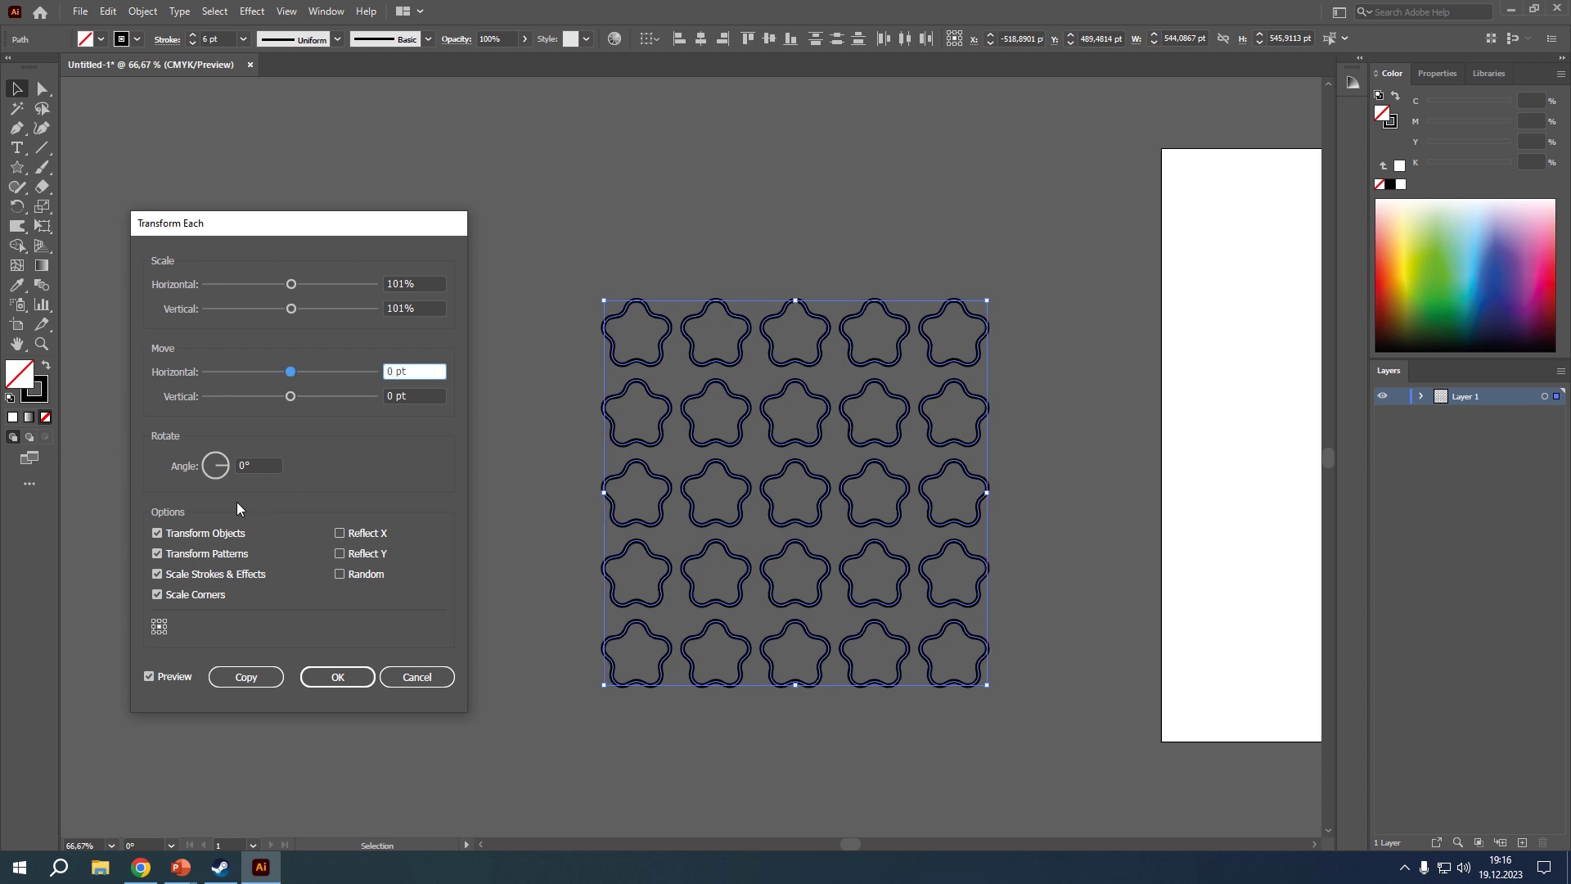
Set the rotation of each star to 312° and turn on the Random option.
{"action": "left_click_drag", "start_coordinate": [221, 468], "coordinate": [220, 469]}
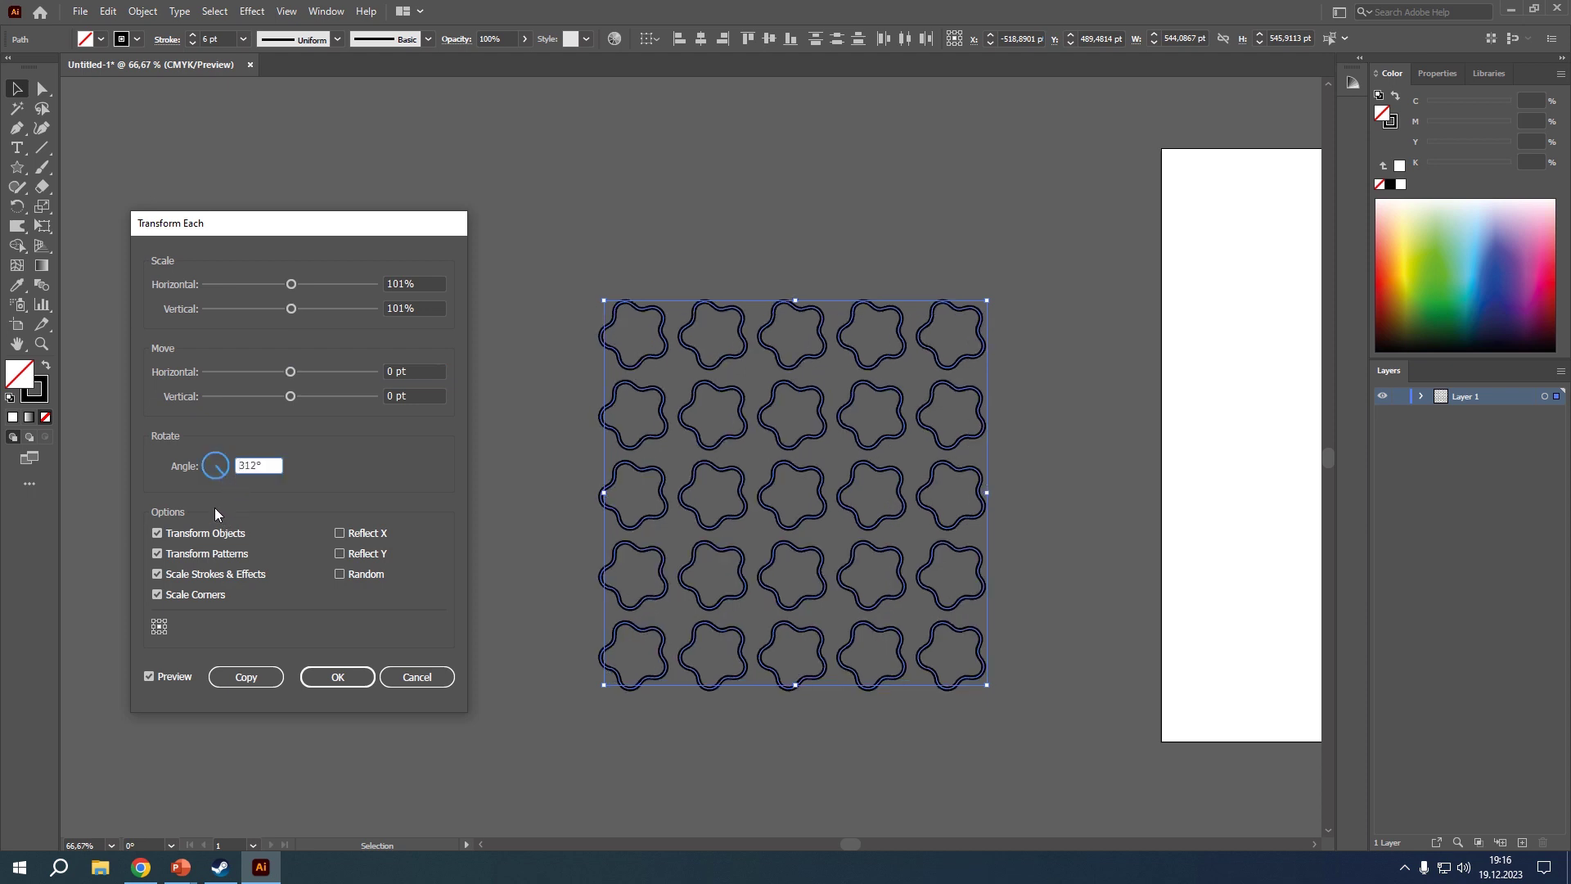
{"action": "left_click", "coordinate": [157, 556]}
{"action": "left_click", "coordinate": [157, 574]}
{"action": "left_click", "coordinate": [157, 553]}
{"action": "left_click", "coordinate": [340, 573]}
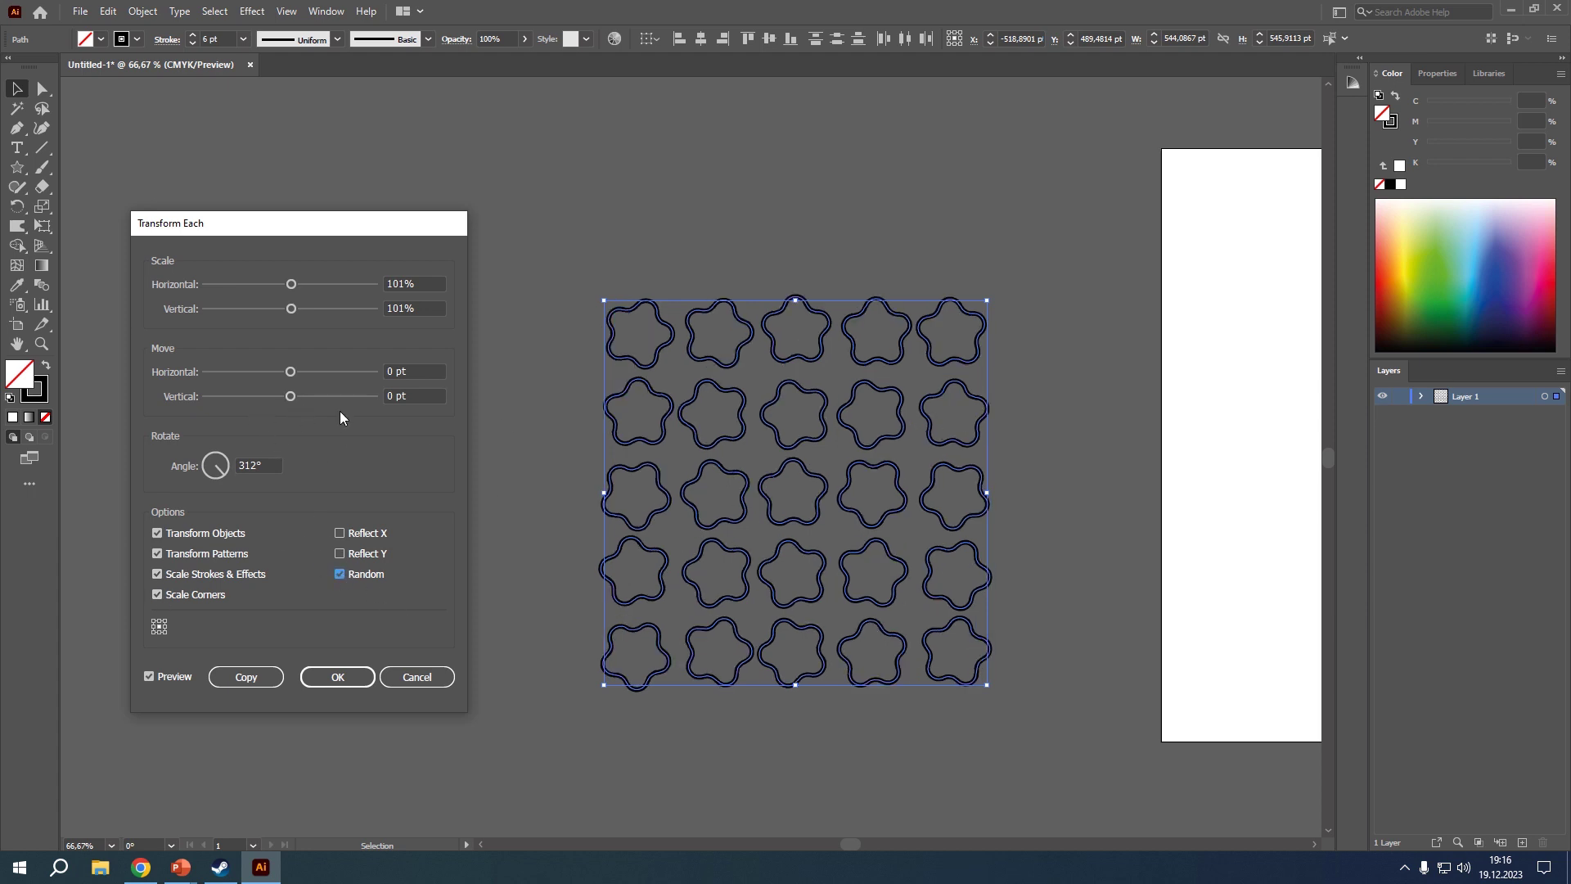
Offset the stars randomly with a vertical move of -67 pt and a horizontal move of 37 pt.
{"action": "left_click", "coordinate": [248, 398]}
{"action": "mouse_move", "coordinate": [249, 400]}
{"action": "left_mouse_down"}
{"action": "mouse_move", "coordinate": [219, 401]}
{"action": "mouse_move", "coordinate": [295, 402]}
{"action": "mouse_move", "coordinate": [234, 397]}
{"action": "left_mouse_up"}
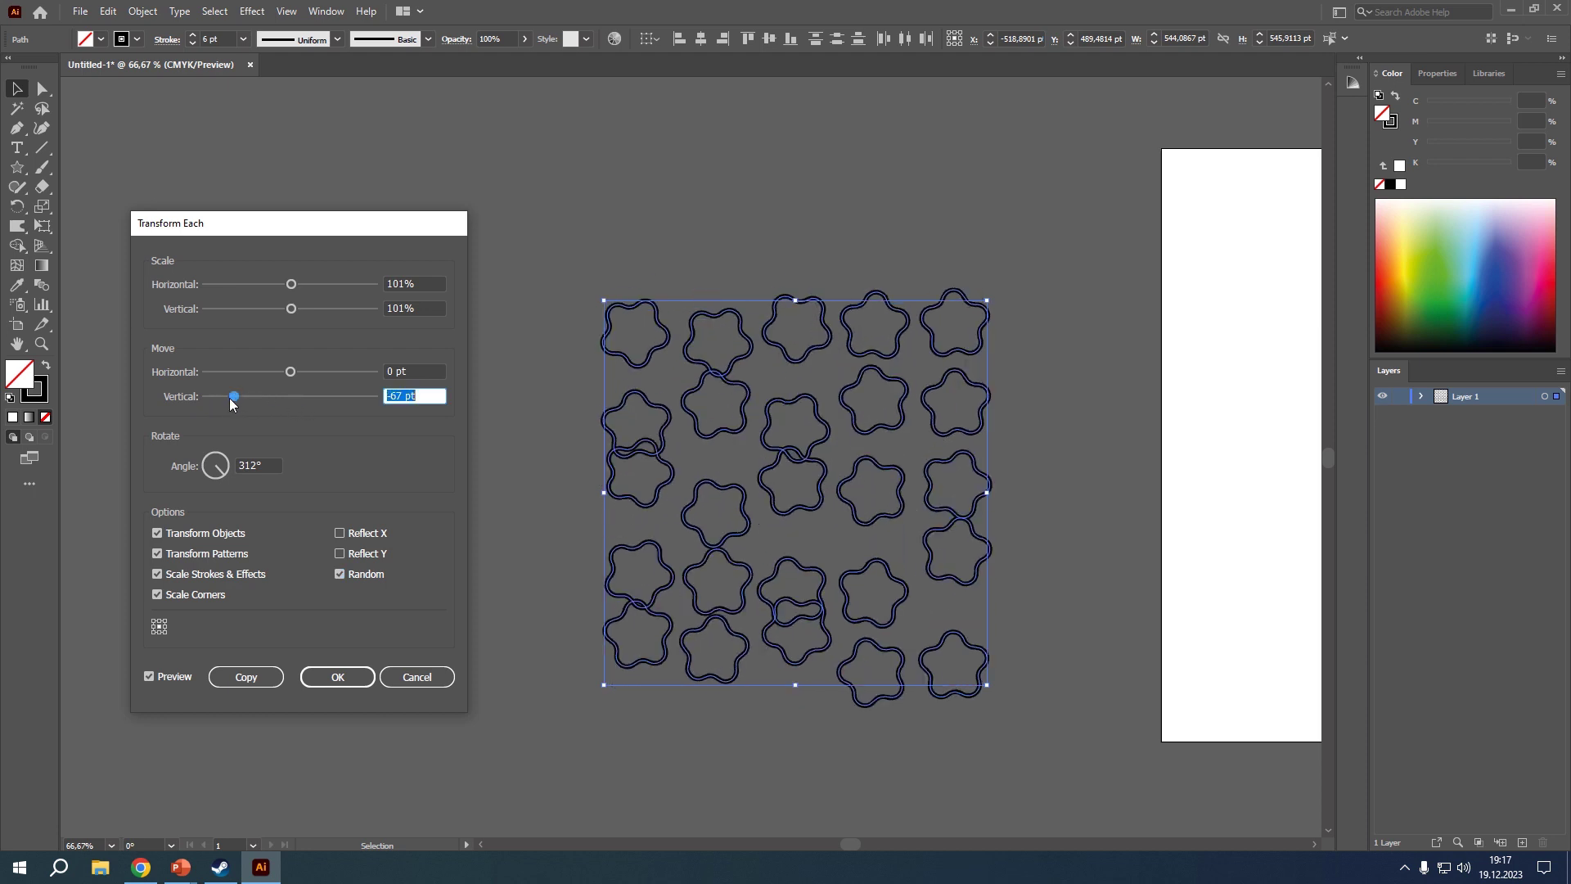
{"action": "mouse_move", "coordinate": [290, 372]}
{"action": "left_mouse_down"}
{"action": "mouse_move", "coordinate": [340, 375]}
{"action": "mouse_move", "coordinate": [321, 374]}
{"action": "left_mouse_up"}
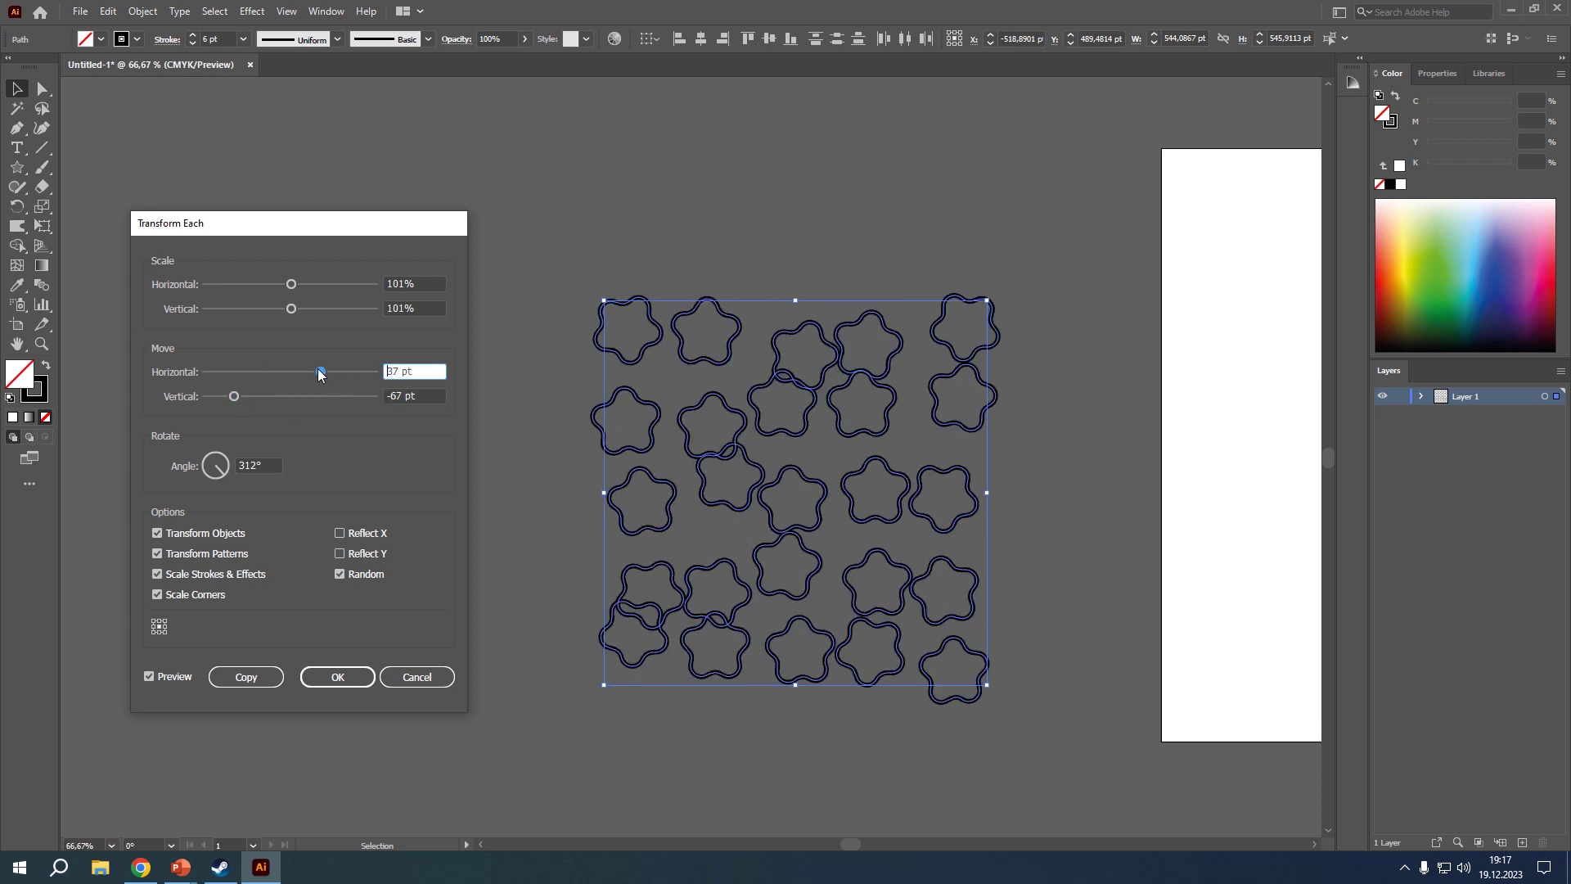
Try shrinking the stars with different scale settings, ending with 18% horizontal and 100% vertical.
{"action": "left_click_drag", "start_coordinate": [290, 308], "coordinate": [254, 293]}
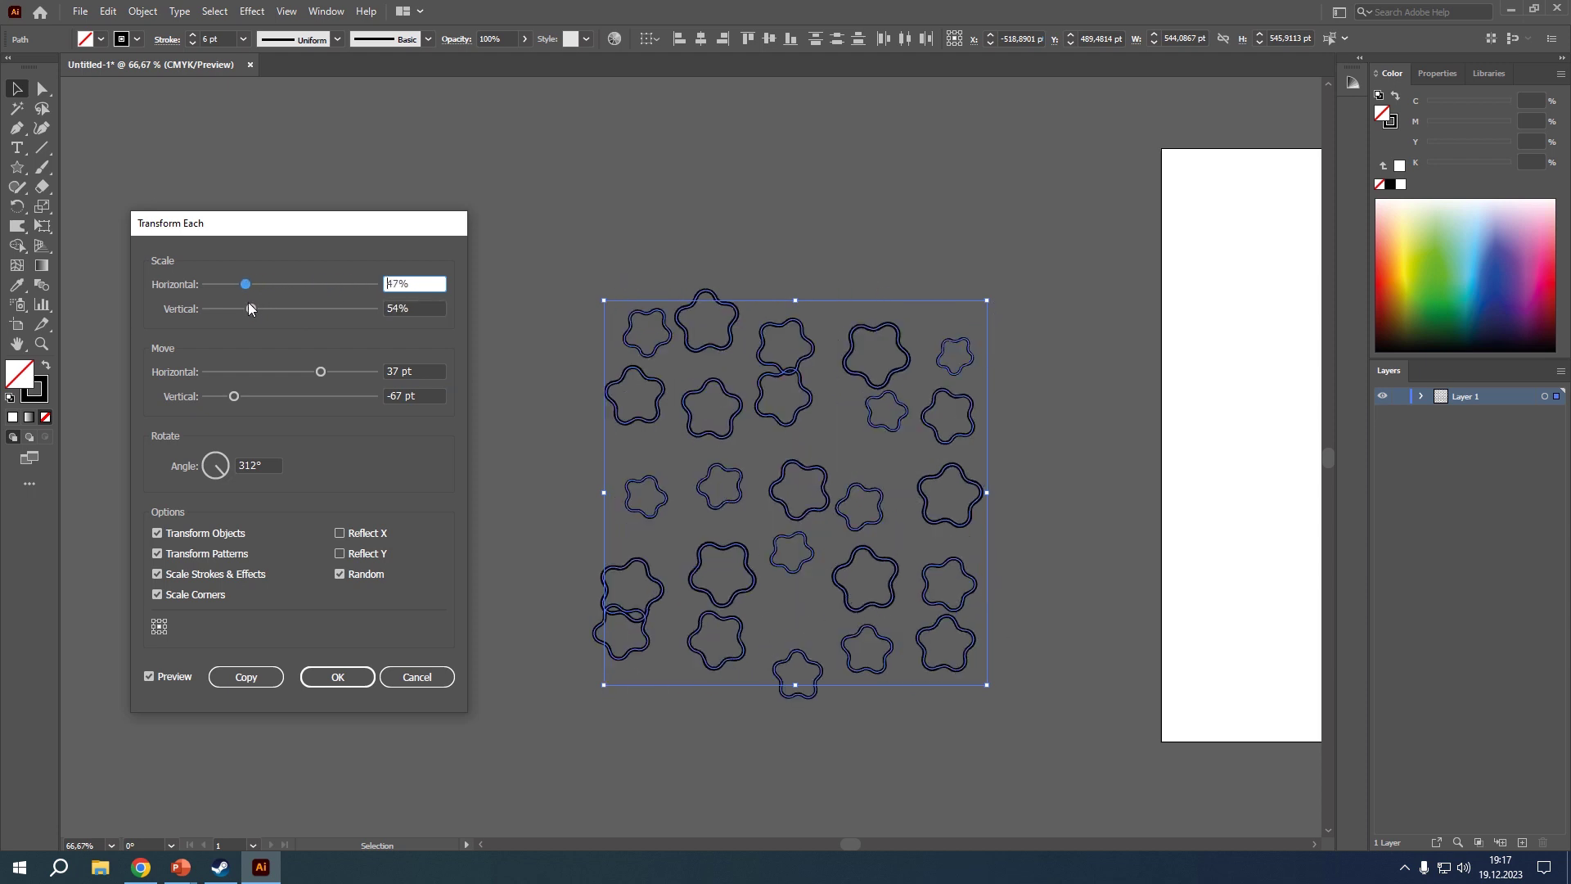
{"action": "left_click", "coordinate": [229, 288]}
{"action": "left_click", "coordinate": [257, 303]}
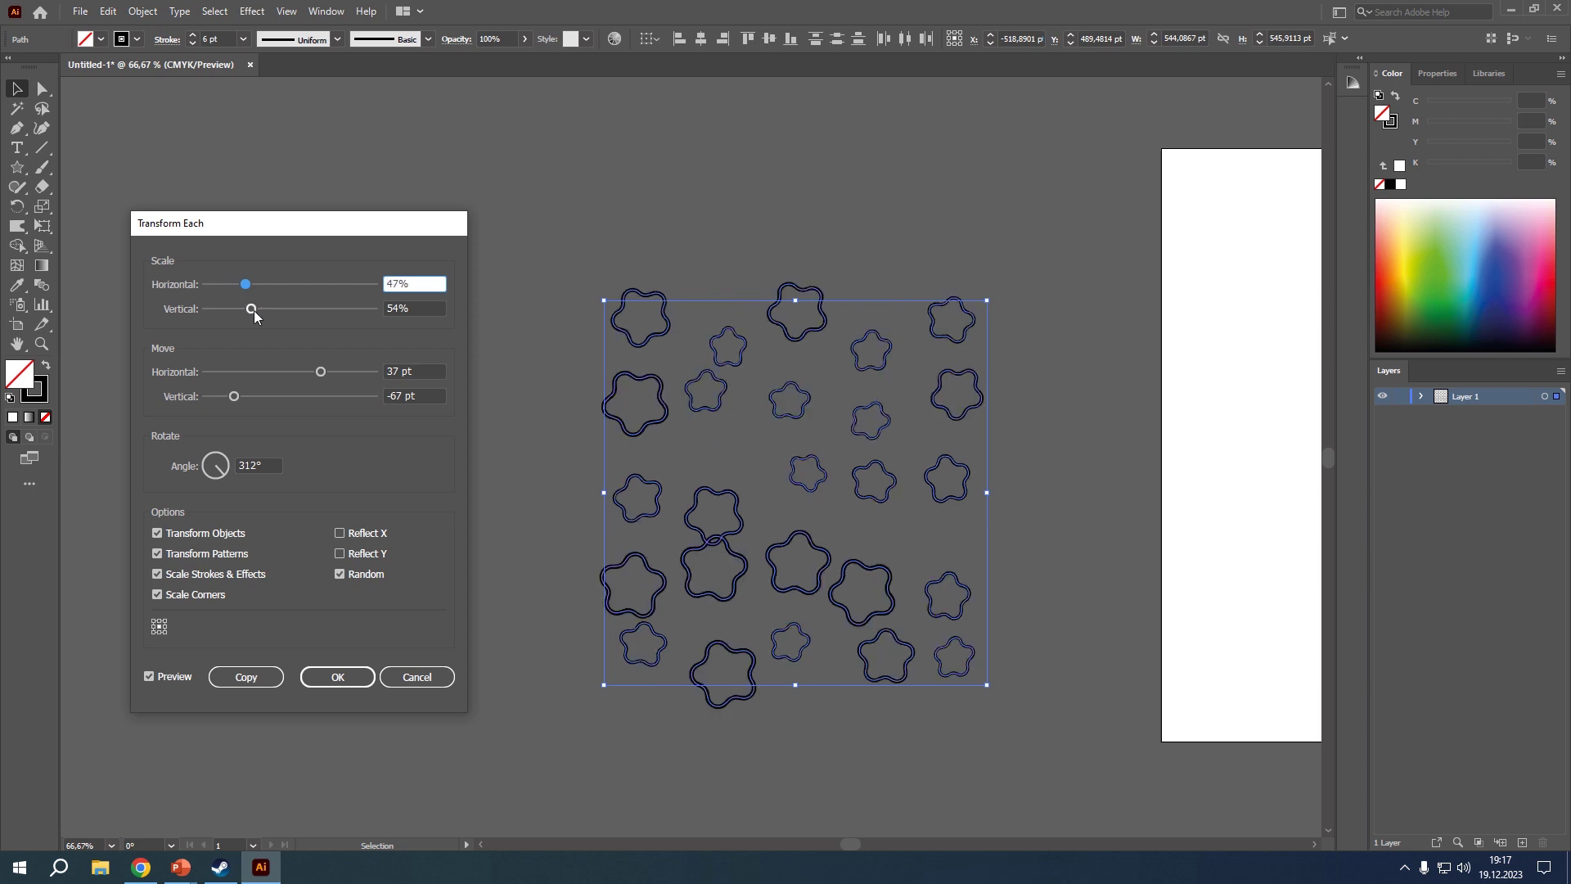
{"action": "left_click_drag", "start_coordinate": [254, 311], "coordinate": [224, 286]}
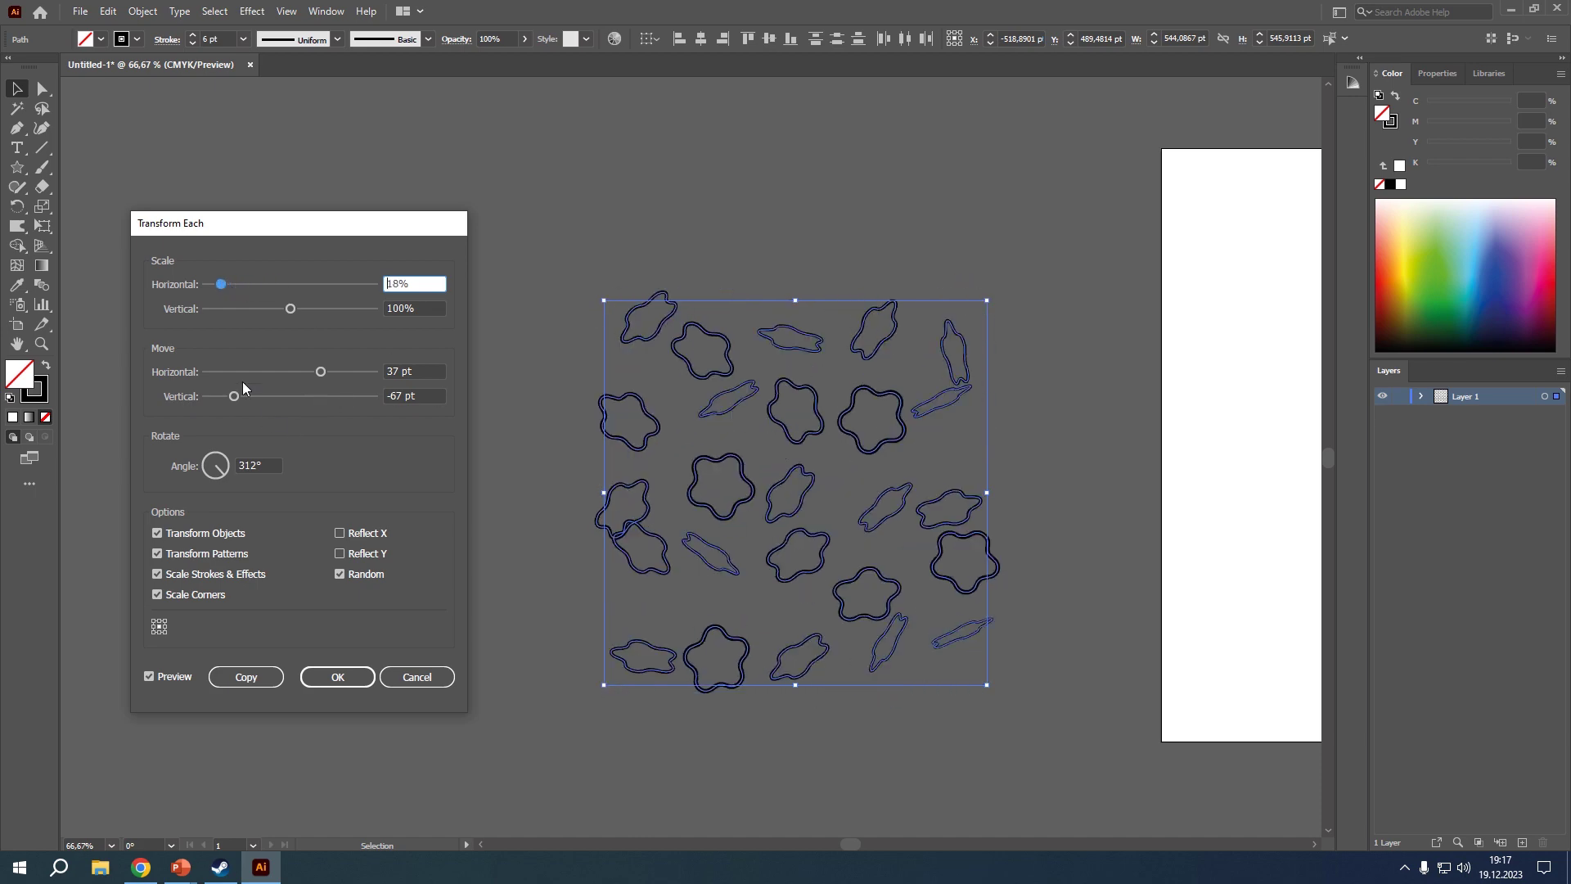
Set the vertical move to -15 pt and the scale to 8% horizontal and 26% vertical.
{"action": "left_click_drag", "start_coordinate": [234, 396], "coordinate": [277, 396]}
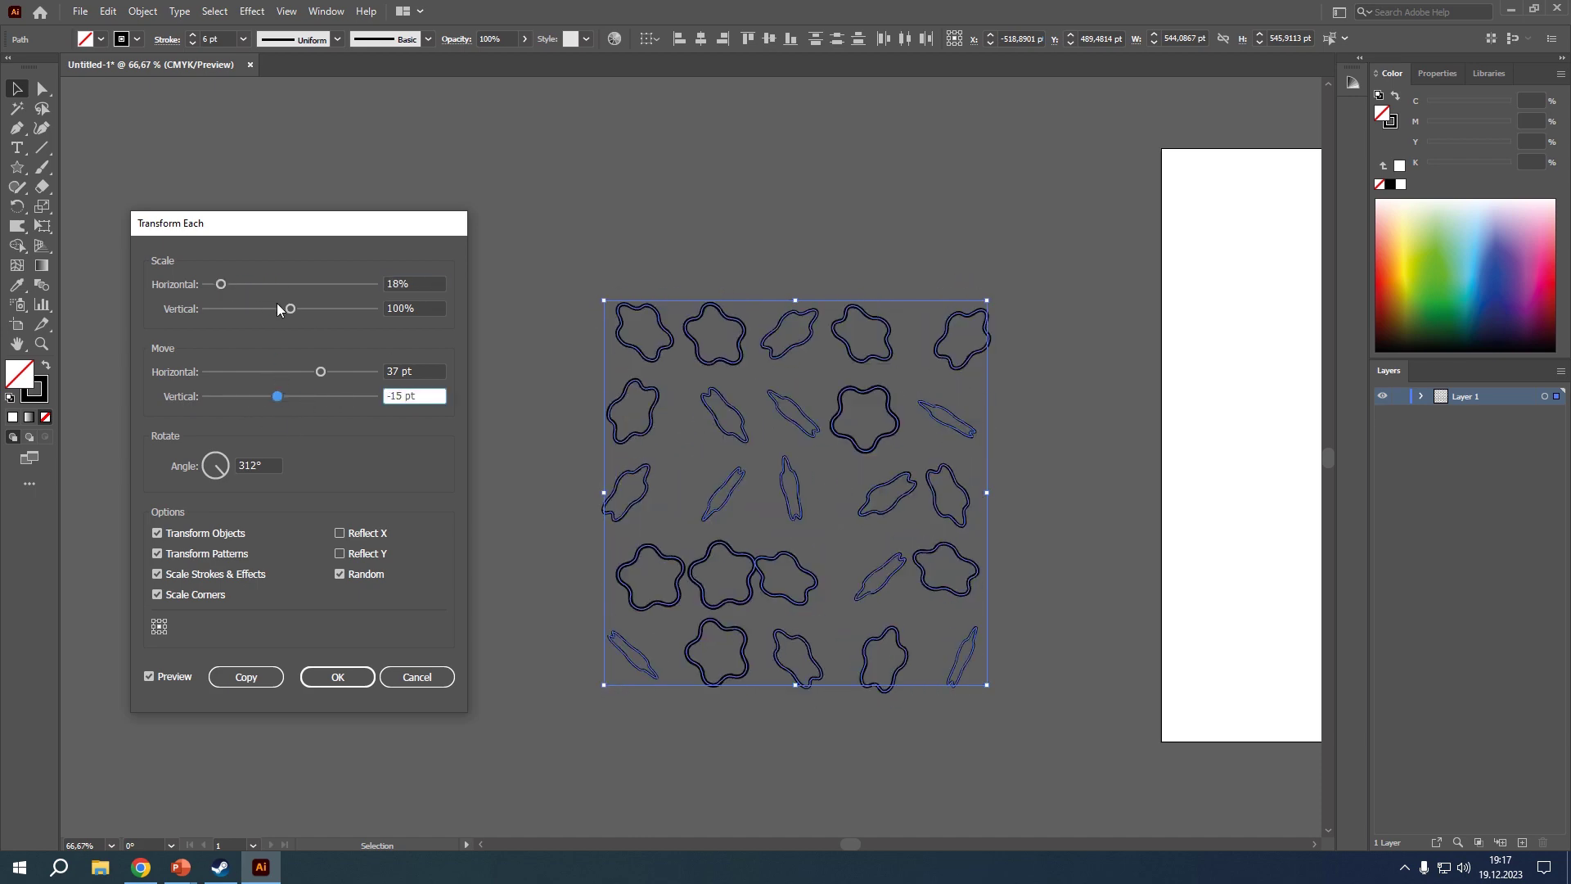
{"action": "left_click_drag", "start_coordinate": [277, 303], "coordinate": [213, 284]}
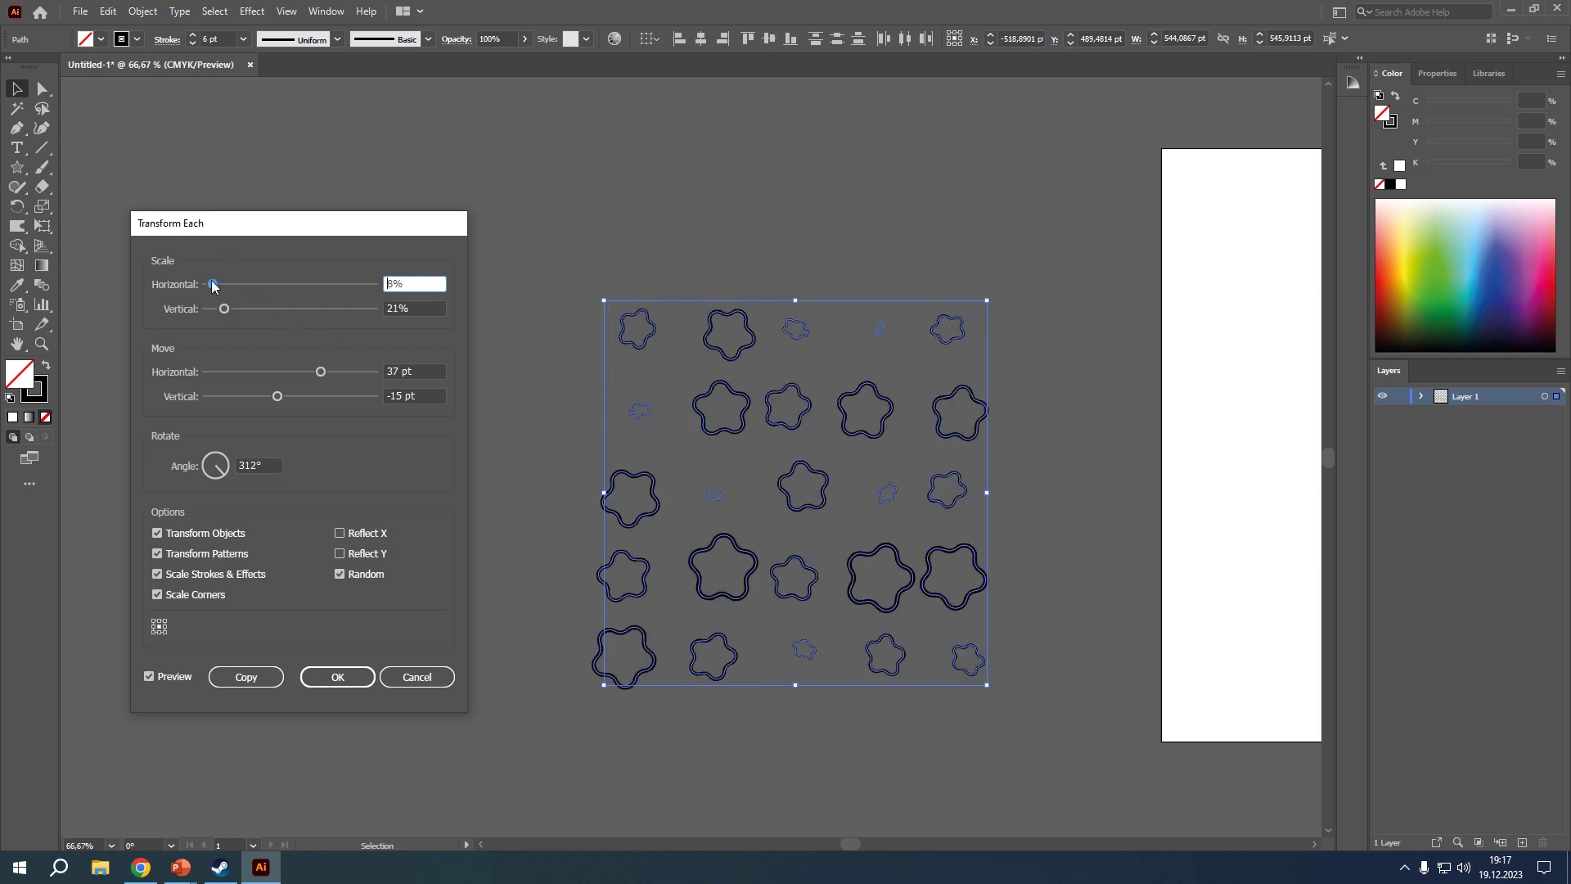
{"action": "left_click", "coordinate": [228, 308]}
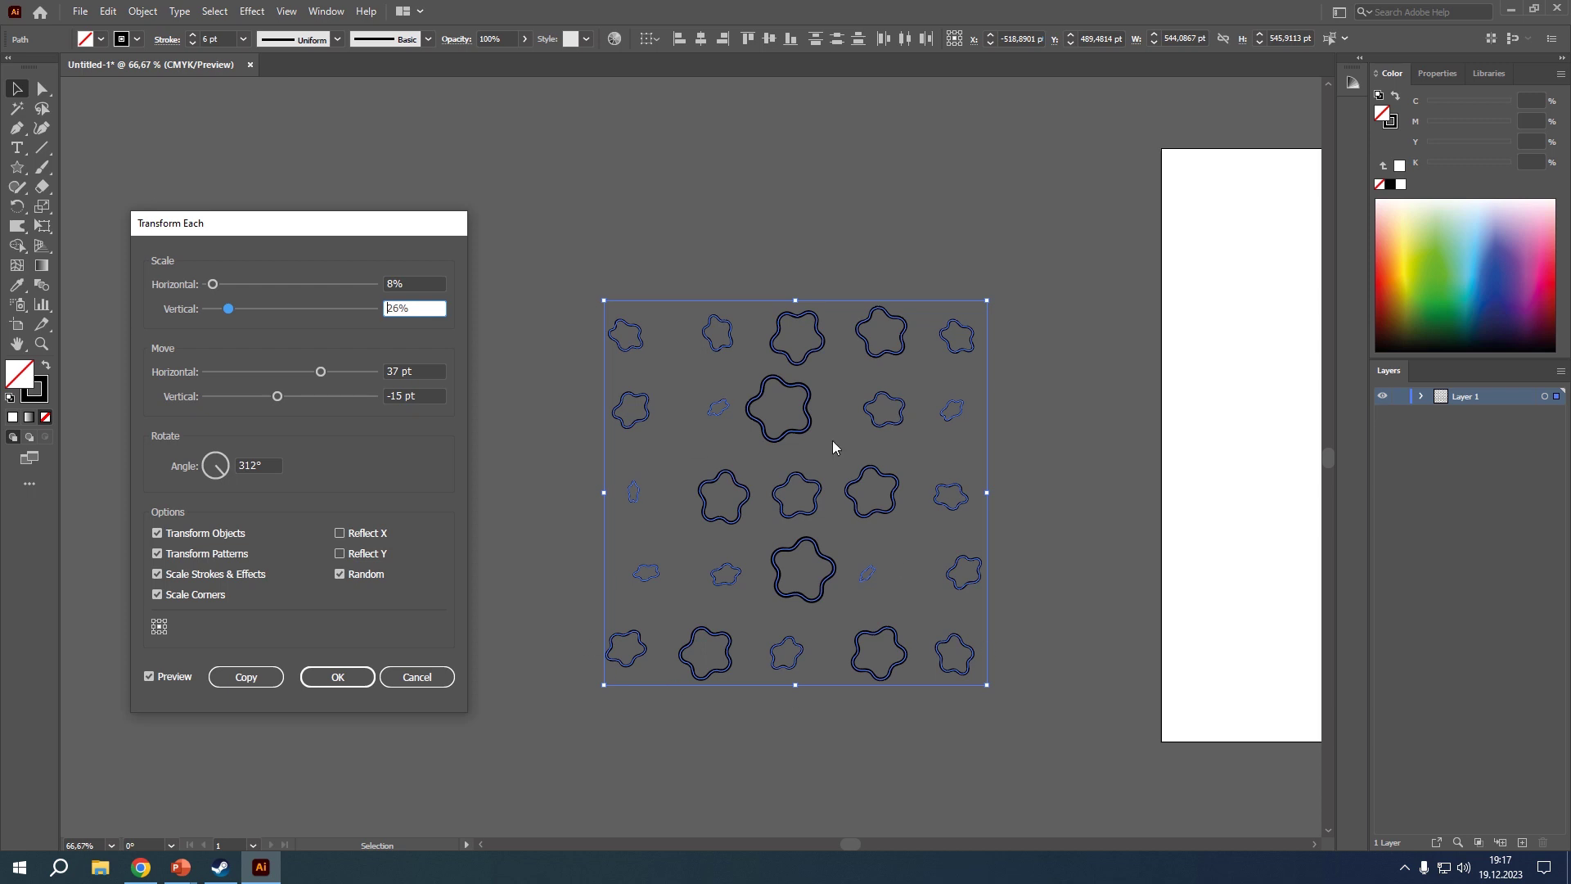
Try several reference points for the transformation and settle on the upper-right corner.
{"action": "left_click", "coordinate": [163, 626]}
{"action": "left_click", "coordinate": [160, 629]}
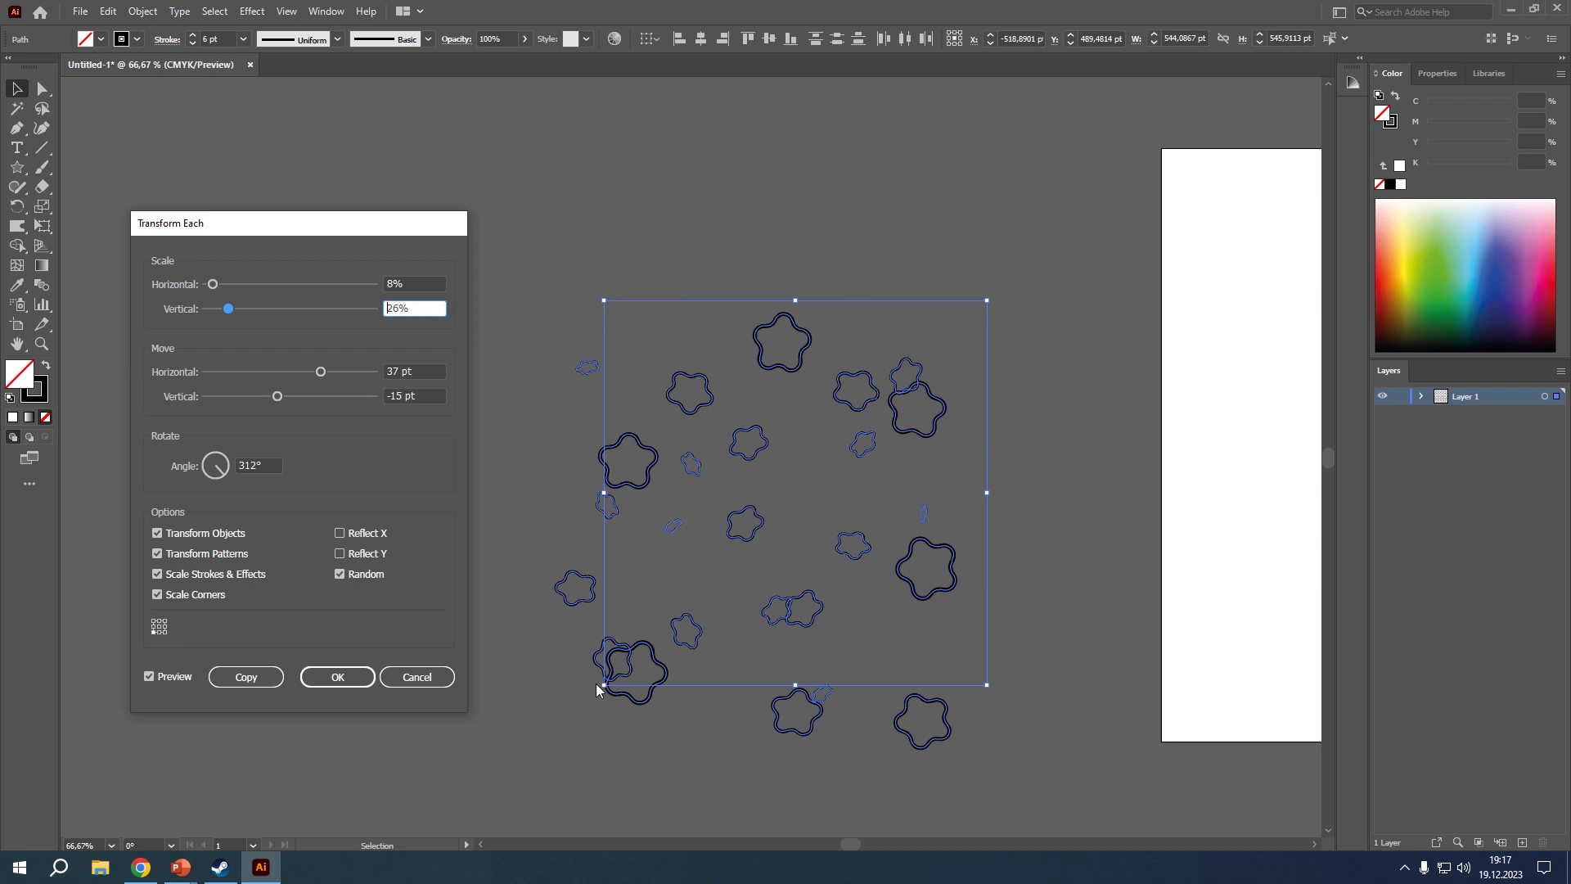
{"action": "left_click", "coordinate": [157, 631]}
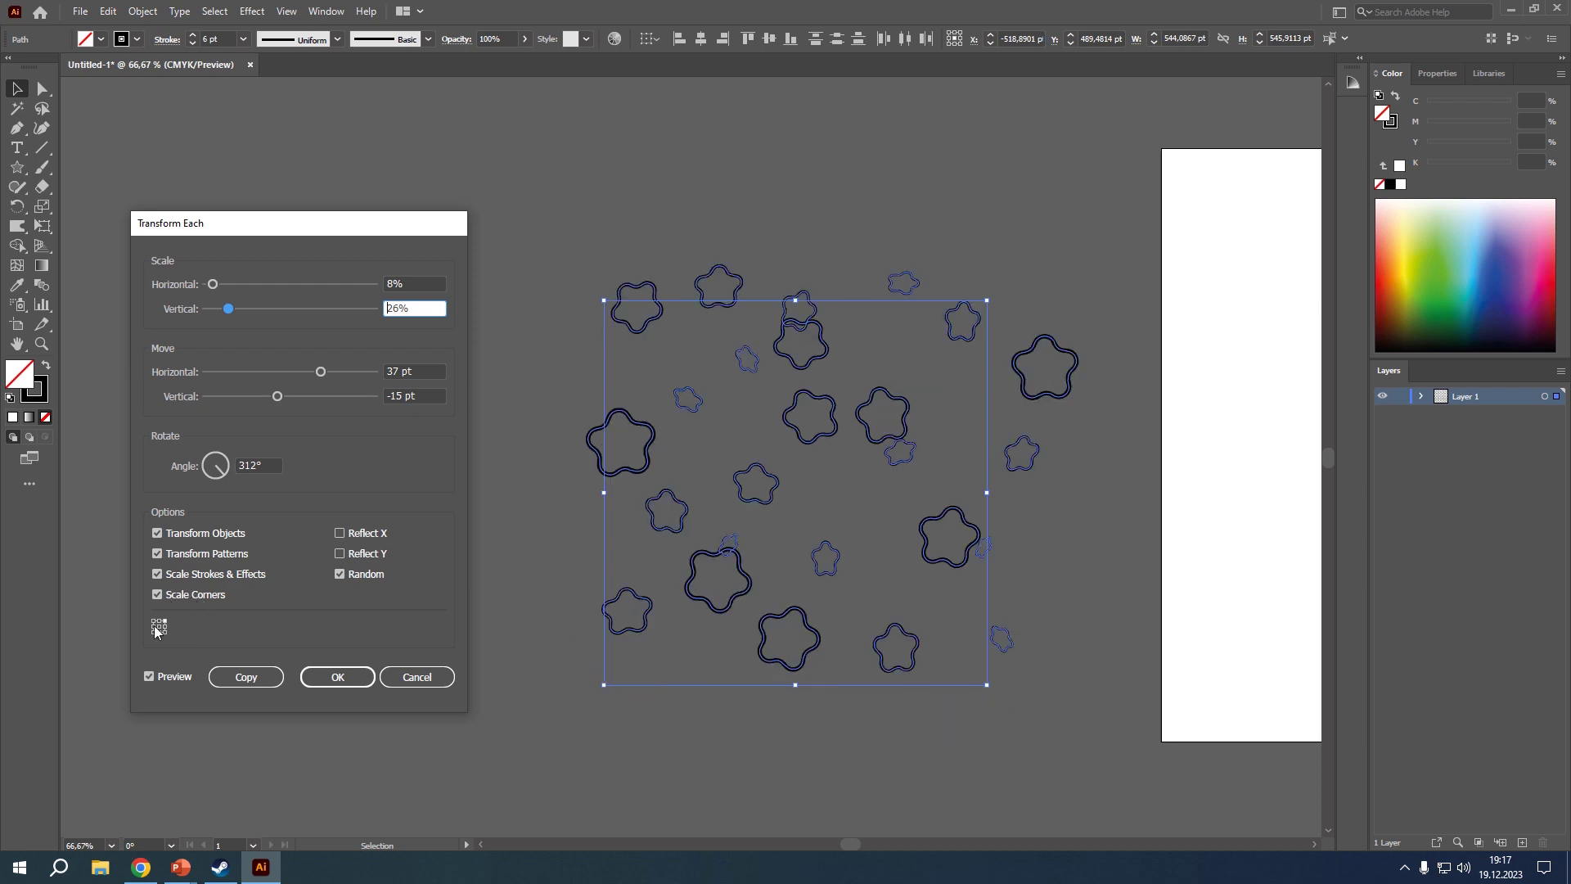
{"action": "left_click", "coordinate": [157, 629]}
{"action": "left_click", "coordinate": [155, 628]}
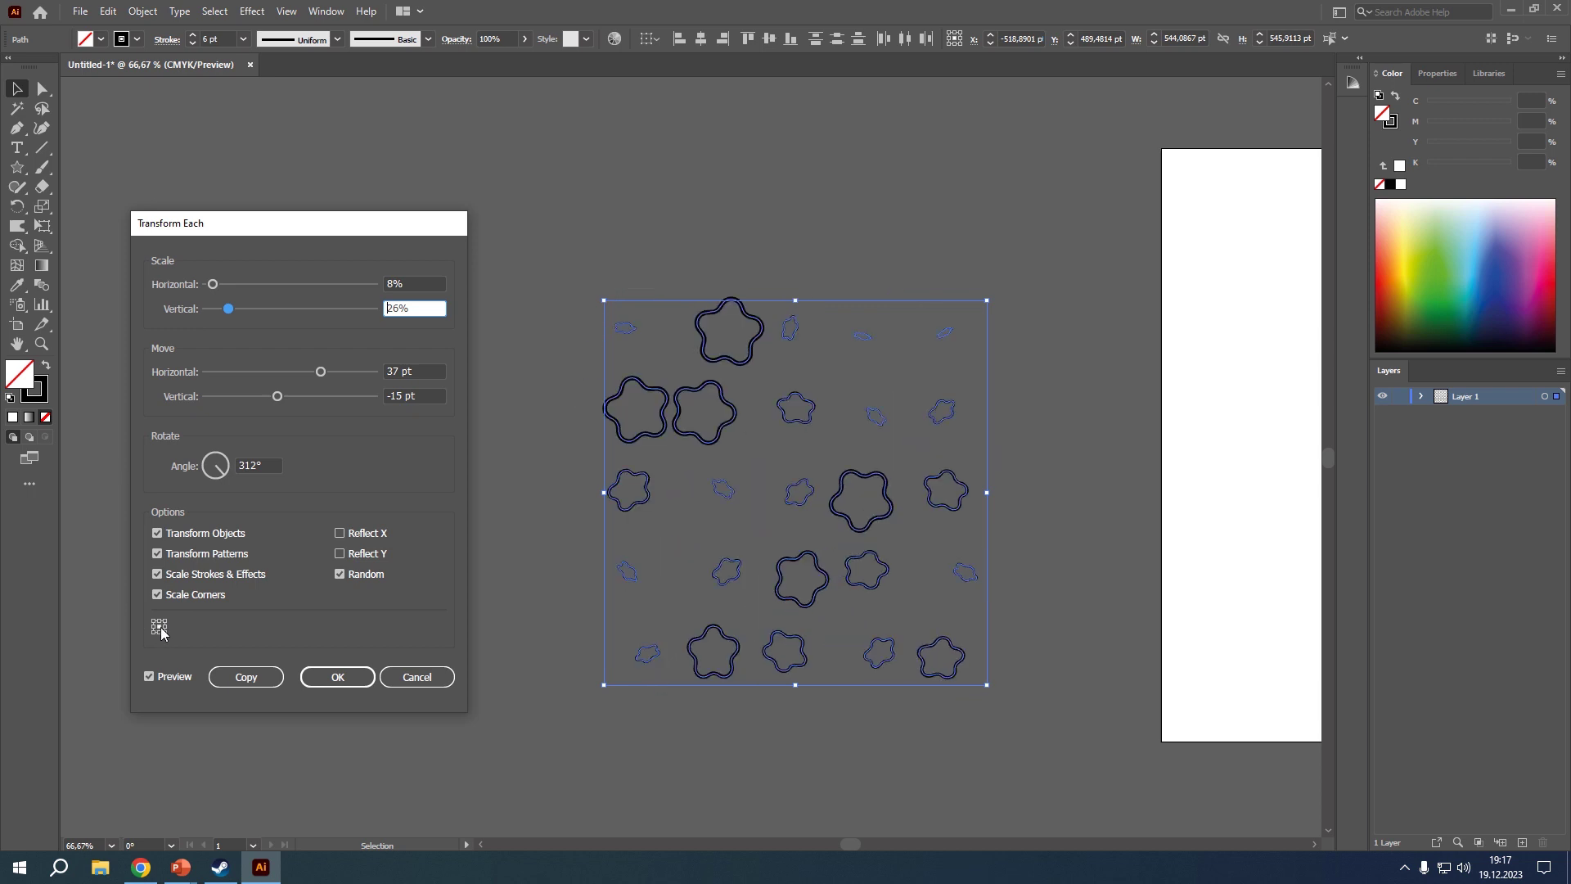
{"action": "left_click", "coordinate": [157, 628]}
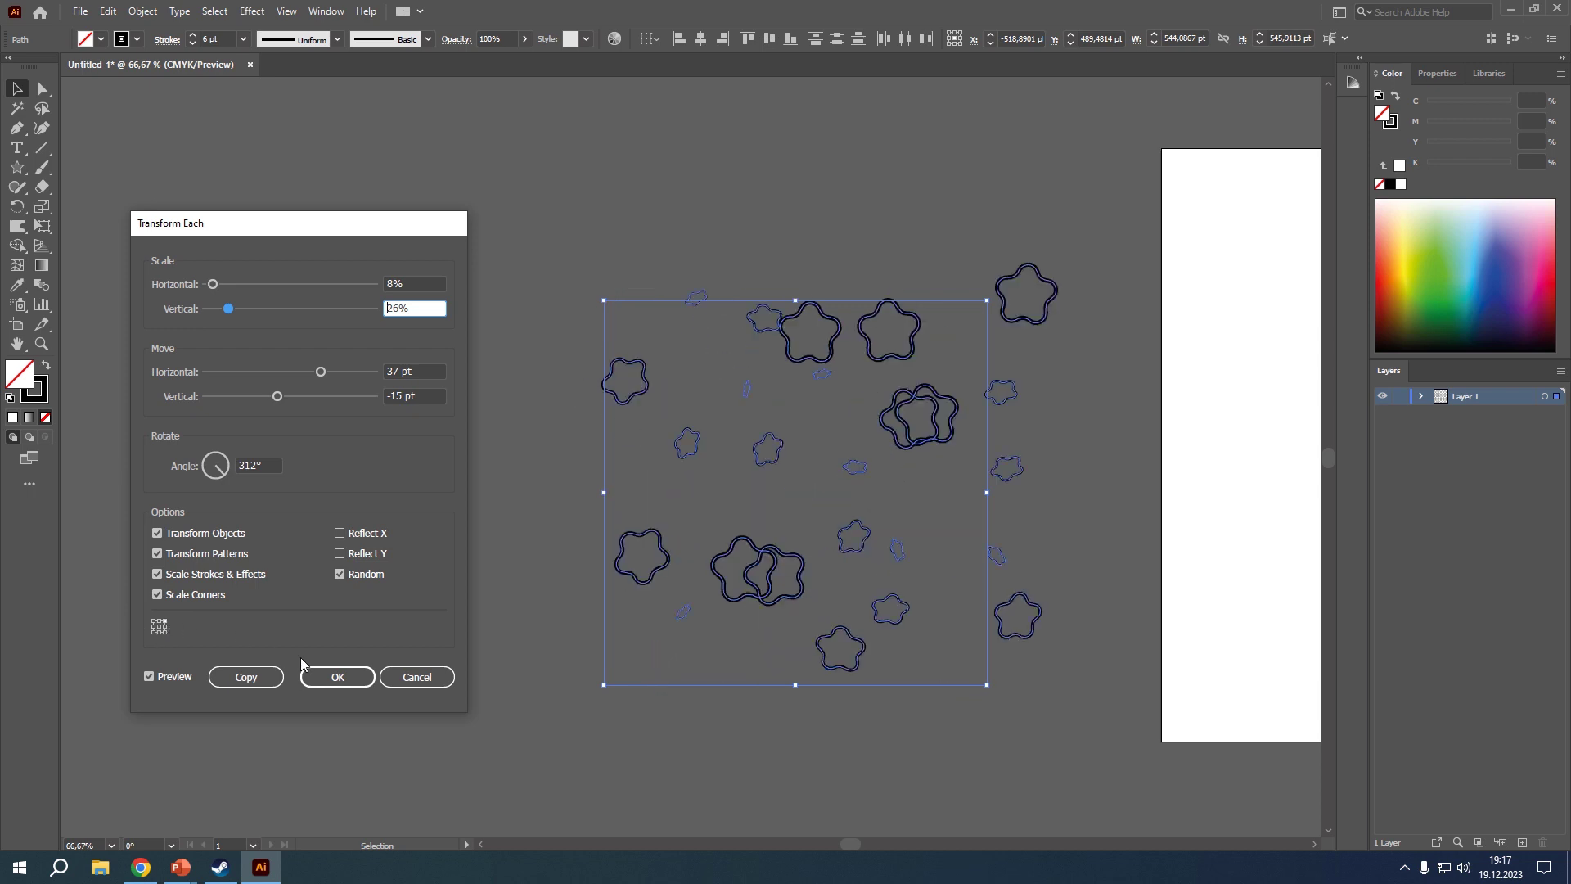
Switch the preview off and on again to reshuffle the random result, and apply the transformation.
{"action": "left_click", "coordinate": [161, 680]}
{"action": "left_click", "coordinate": [160, 679]}
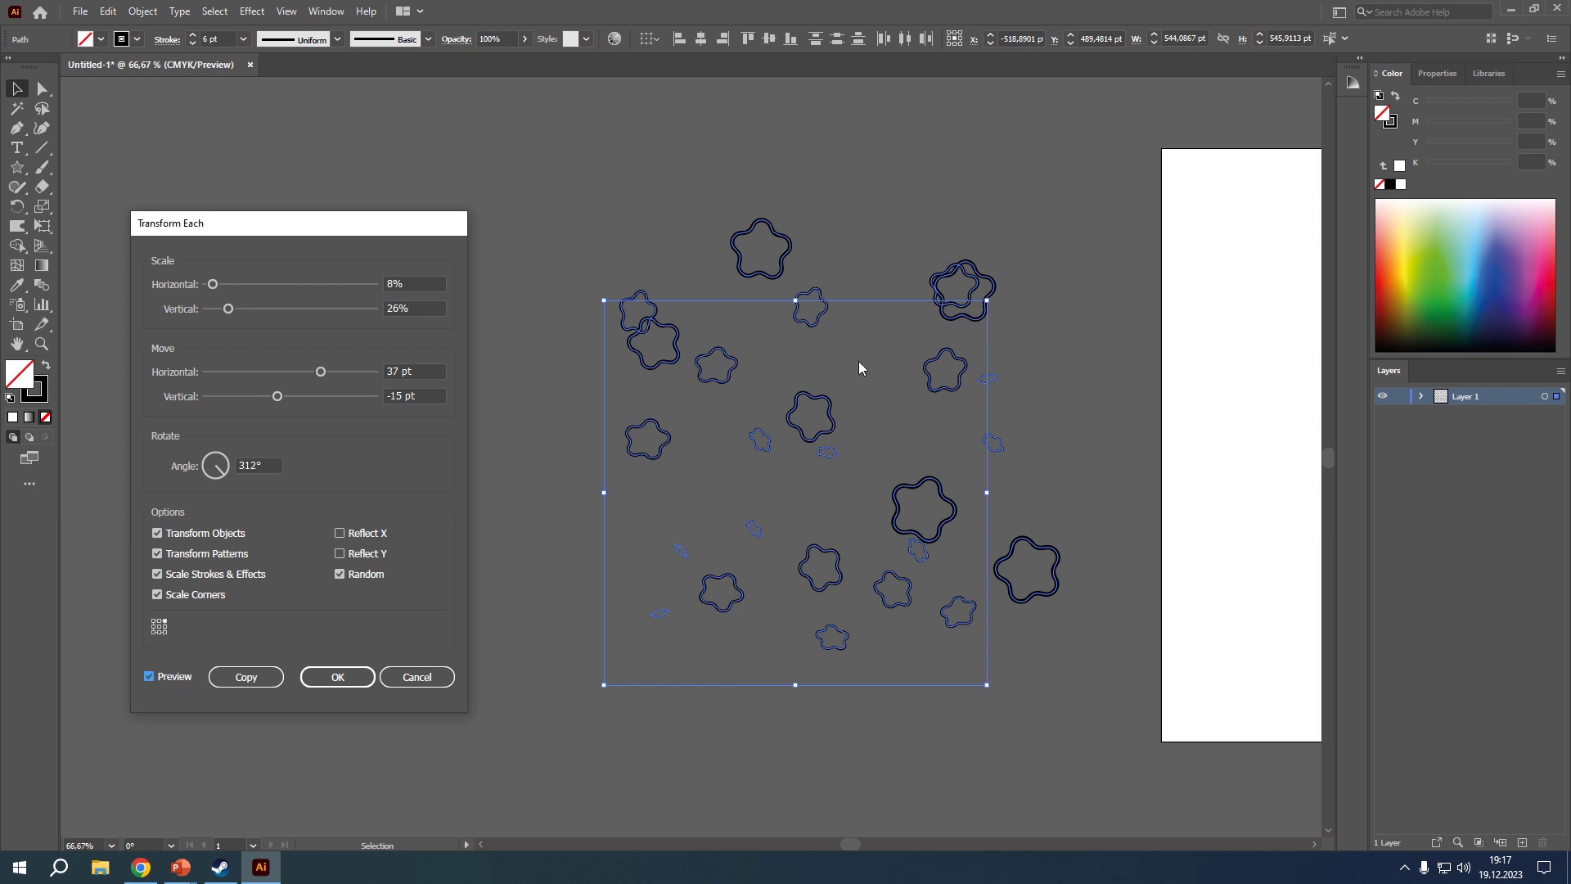
{"action": "left_click", "coordinate": [358, 674]}
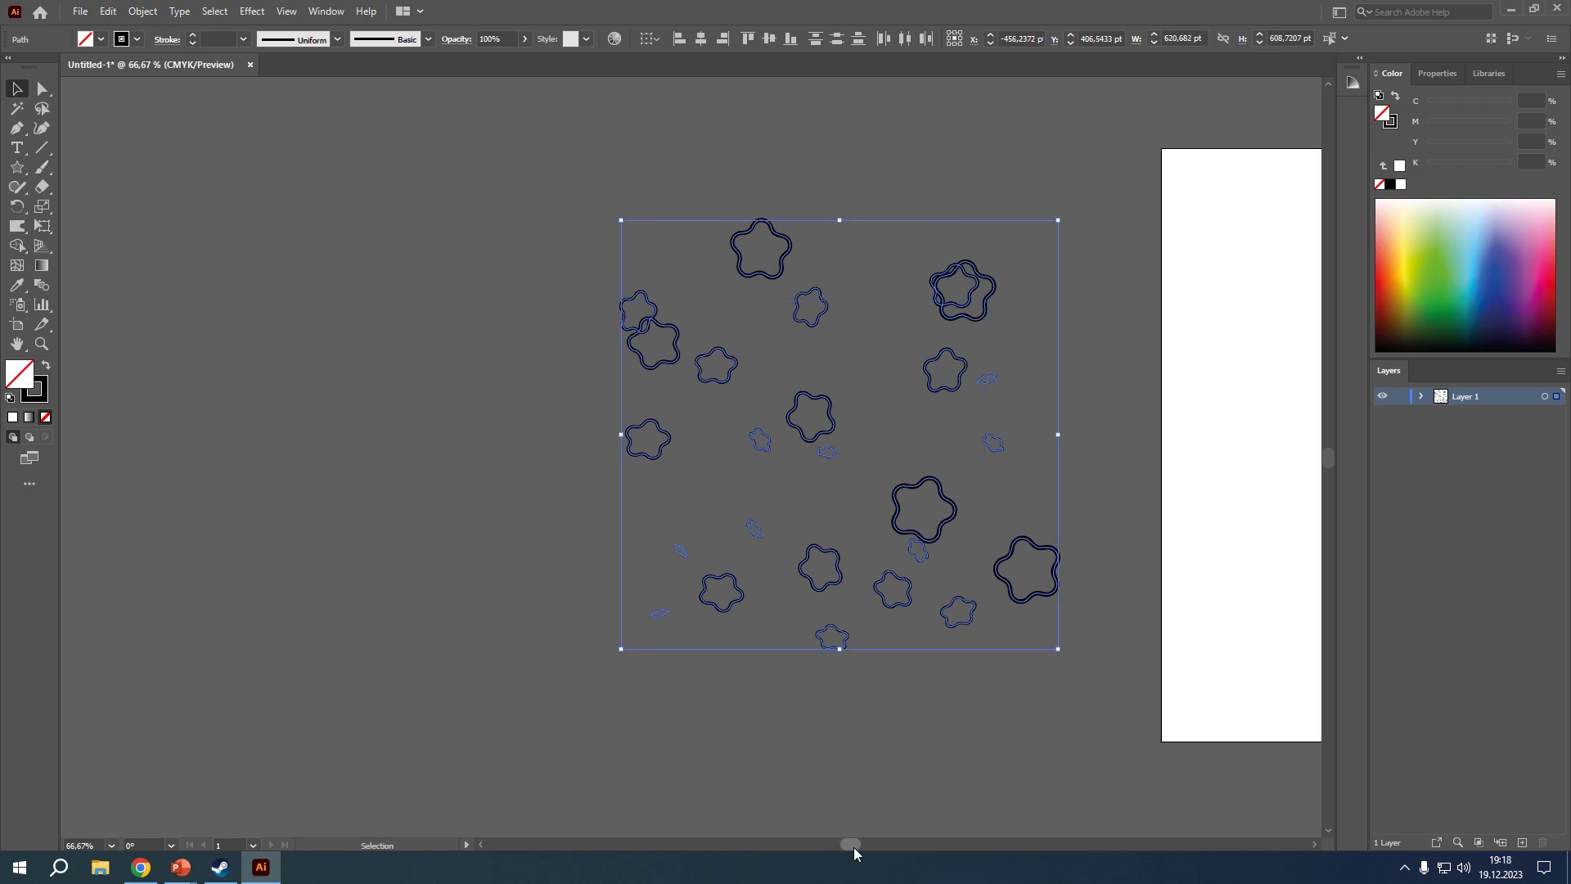
Move the scattered stars onto the artboard and scale them together down to roughly half size.
{"action": "left_click_drag", "start_coordinate": [853, 846], "coordinate": [890, 845]}
{"action": "left_click_drag", "start_coordinate": [464, 373], "coordinate": [992, 374]}
{"action": "left_click_drag", "start_coordinate": [1053, 227], "coordinate": [870, 449]}
{"action": "left_click", "coordinate": [731, 492]}
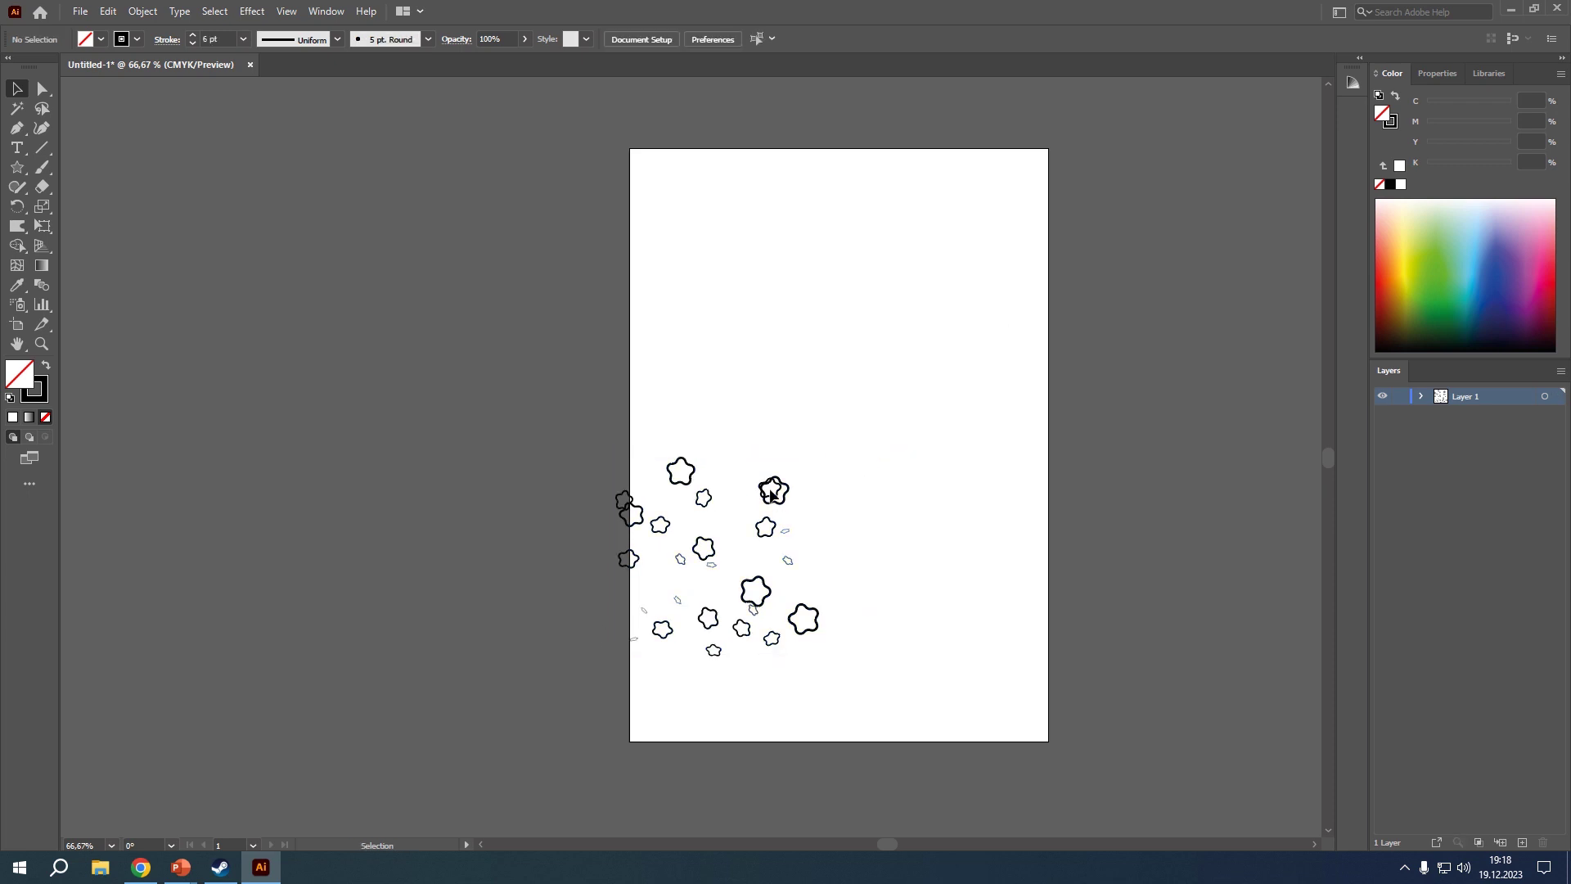
Select all the scattered stars and move them up and right towards the middle of the artboard.
{"action": "left_click_drag", "start_coordinate": [613, 420], "coordinate": [844, 553]}
{"action": "left_click_drag", "start_coordinate": [773, 491], "coordinate": [869, 399]}
{"action": "left_click", "coordinate": [1092, 483]}
{"action": "scroll", "coordinate": [1097, 490], "scroll_direction": "left", "scroll_amount": 1}
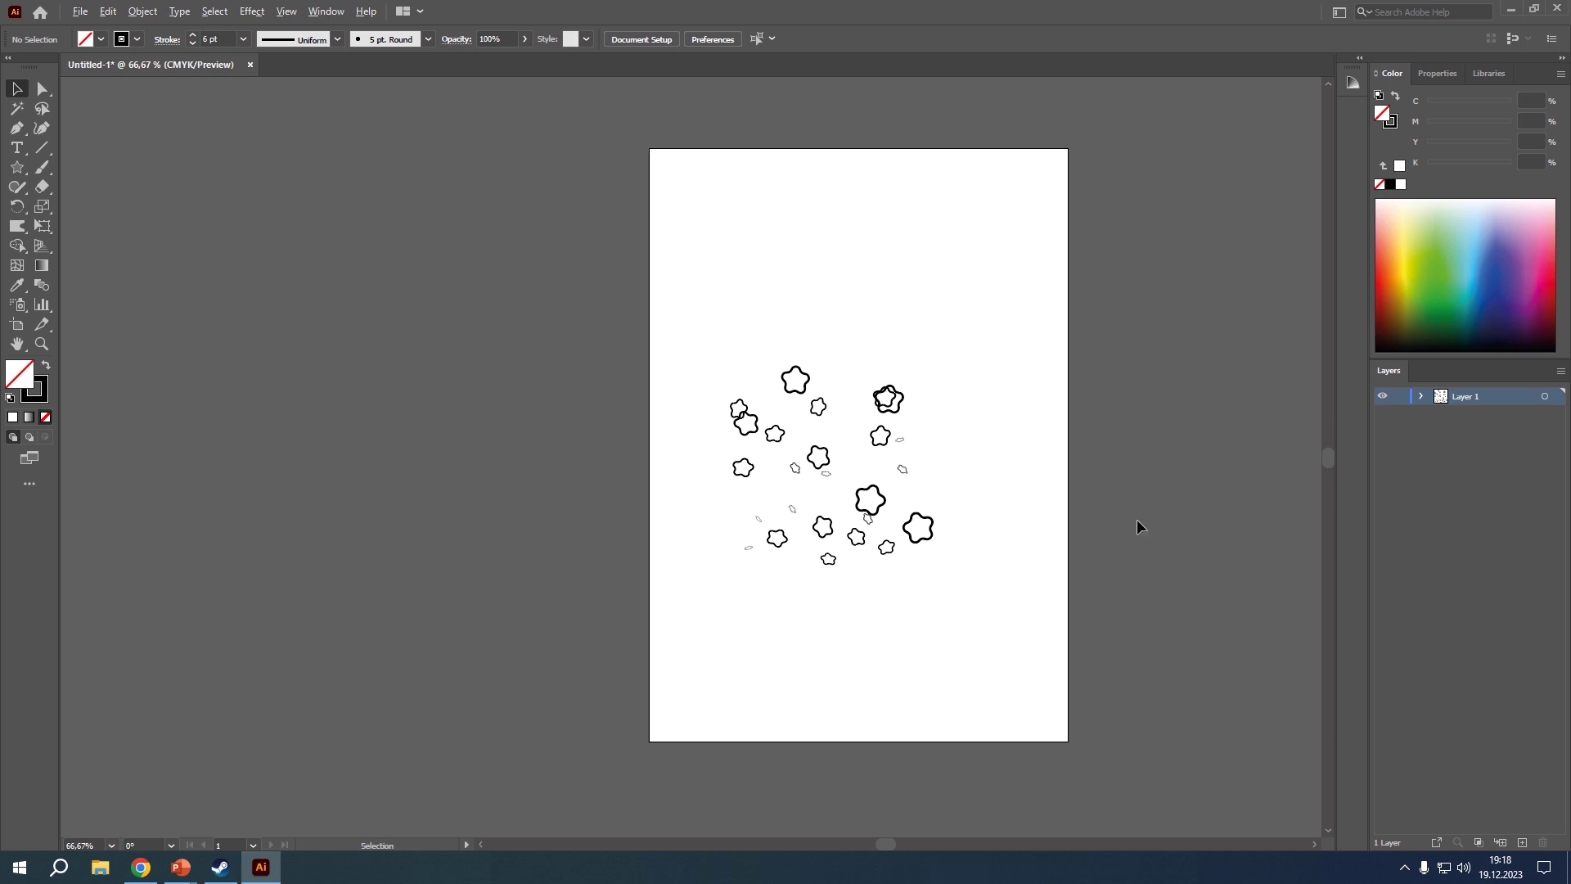
{"action": "scroll", "coordinate": [1136, 518], "scroll_direction": "up", "scroll_amount": 1}
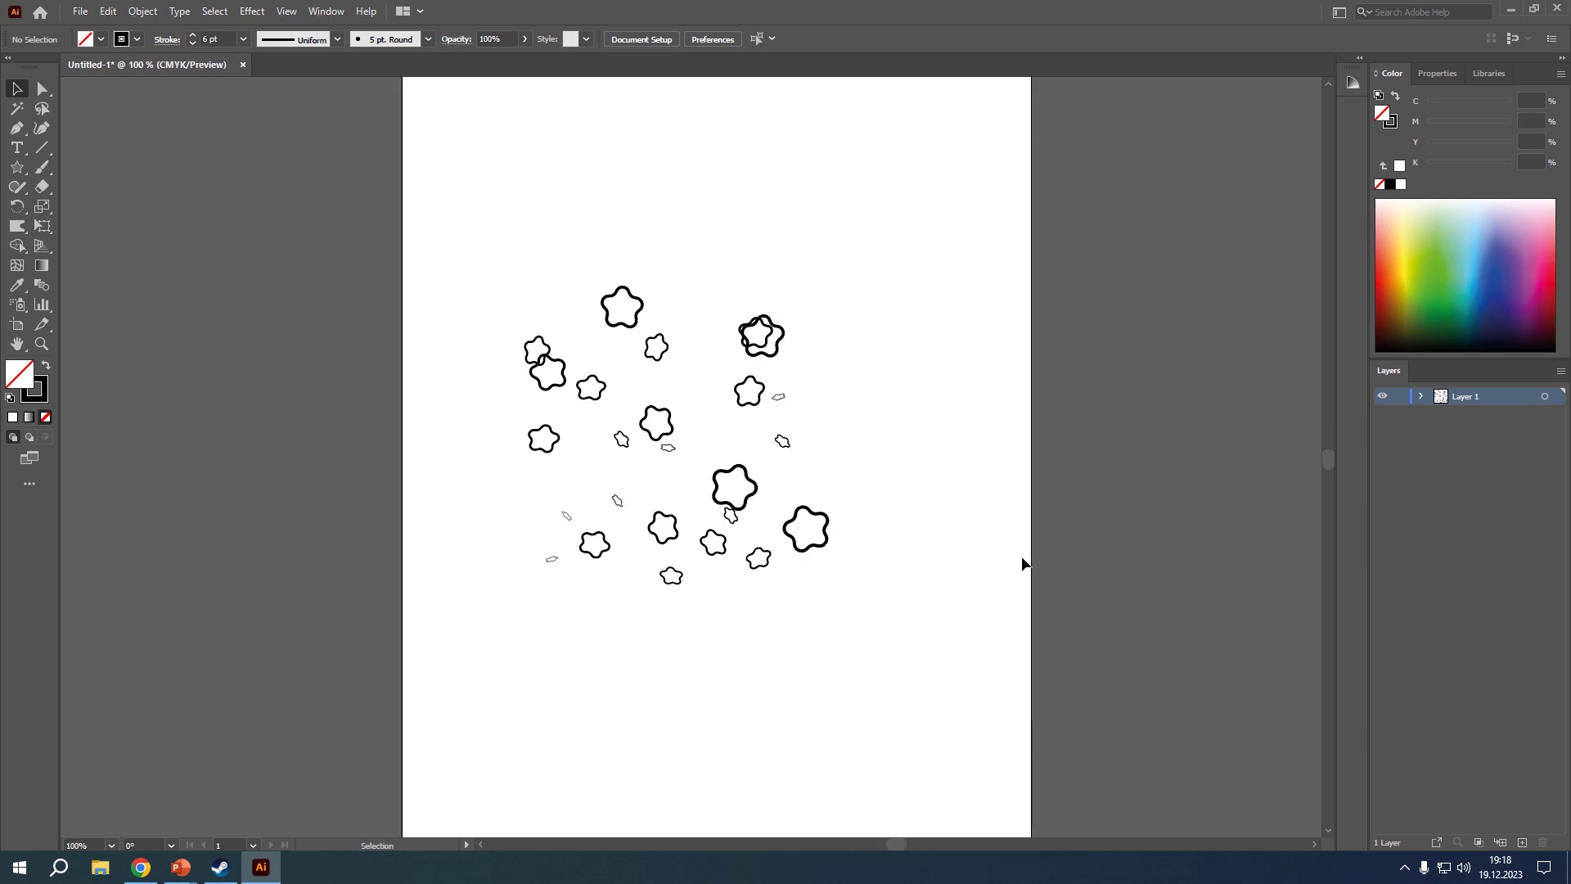